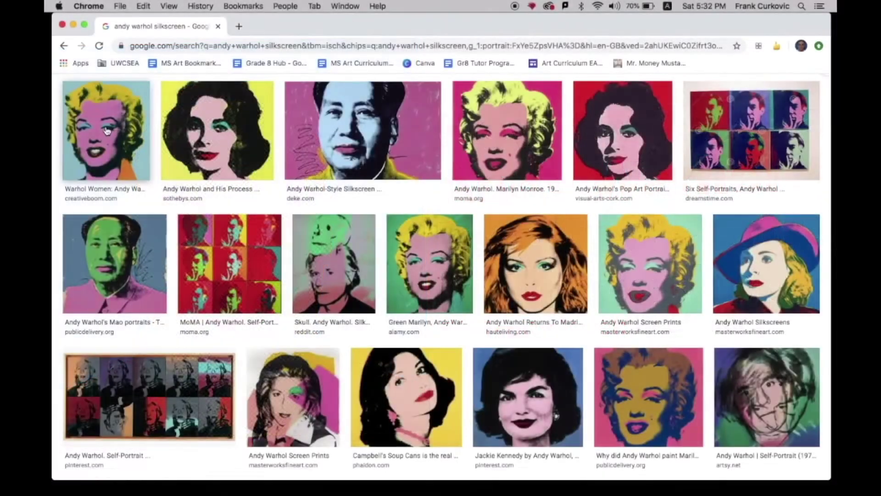
# Step: Preview the Marilyn, Liz and orange-haired Warhol silkscreens in Google Images, then minimize Chrome
pyautogui.click(107, 131)
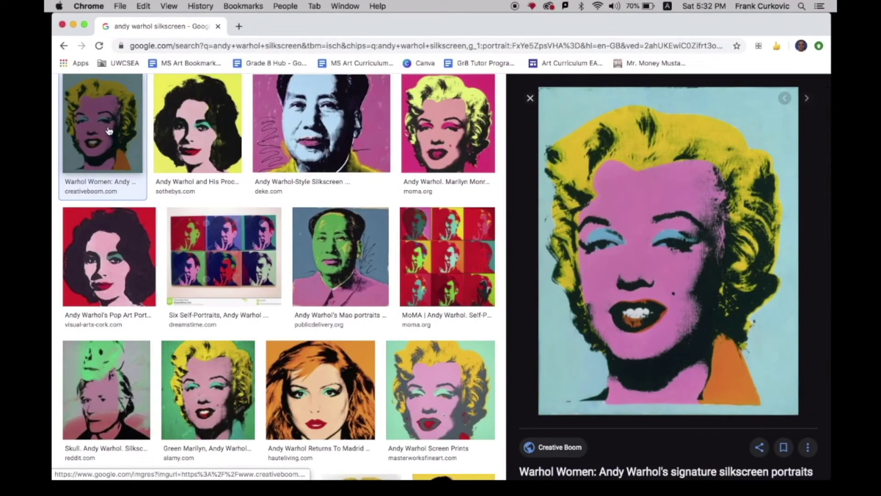
pyautogui.click(176, 140)
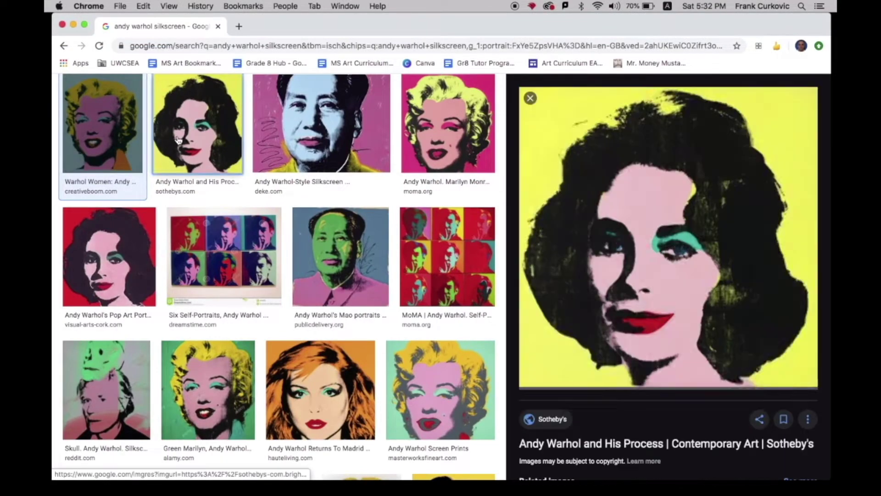
pyautogui.click(330, 392)
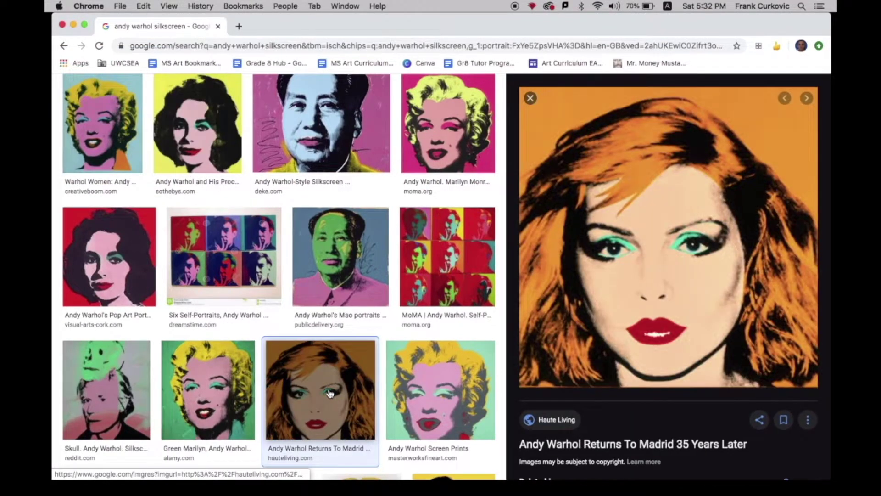
pyautogui.click(73, 24)
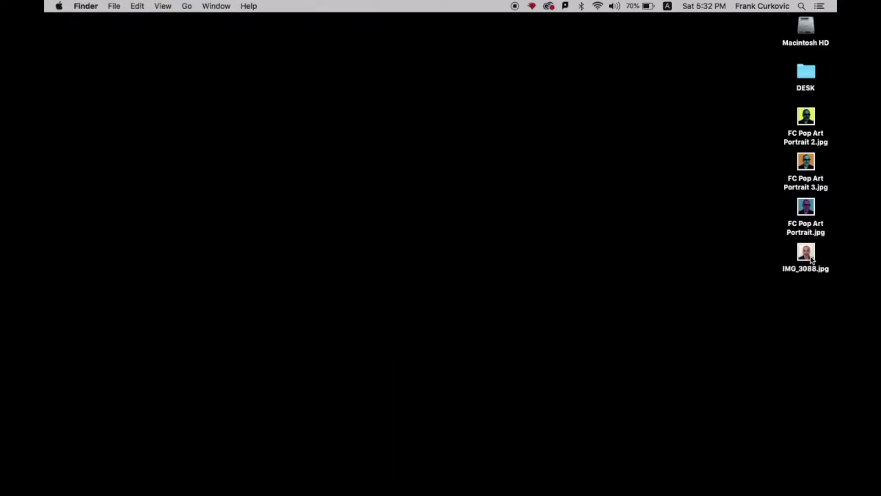
pyautogui.doubleClick(808, 256)
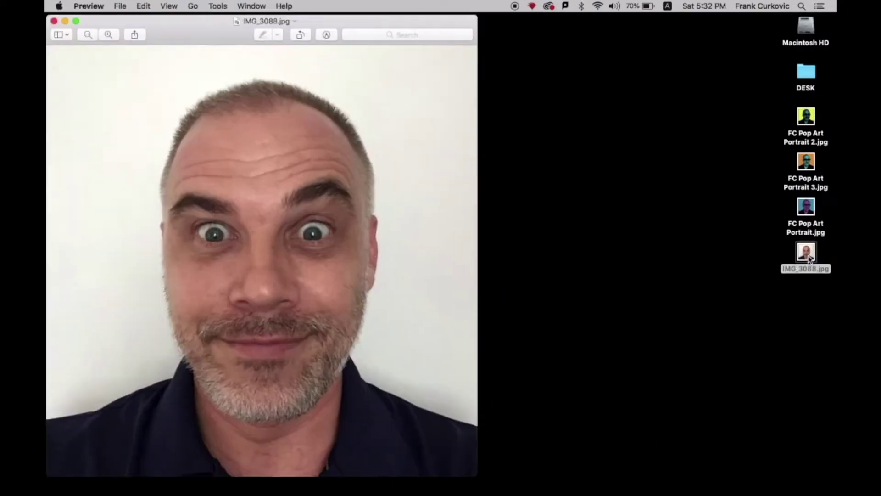
pyautogui.press('super+q')
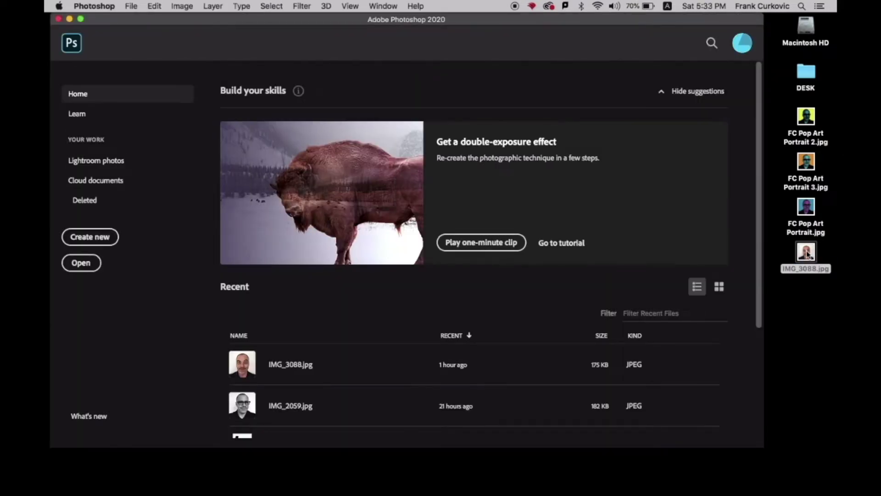
# Step: Open IMG_3088.jpg in Photoshop and apply the Default Black & White adjustment
pyautogui.moveTo(807, 254); pyautogui.dragTo(585, 475)
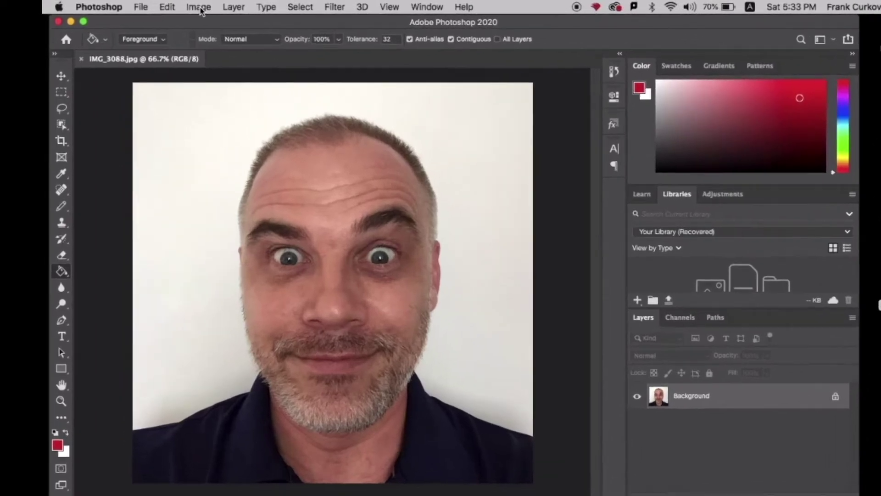
pyautogui.click(182, 6)
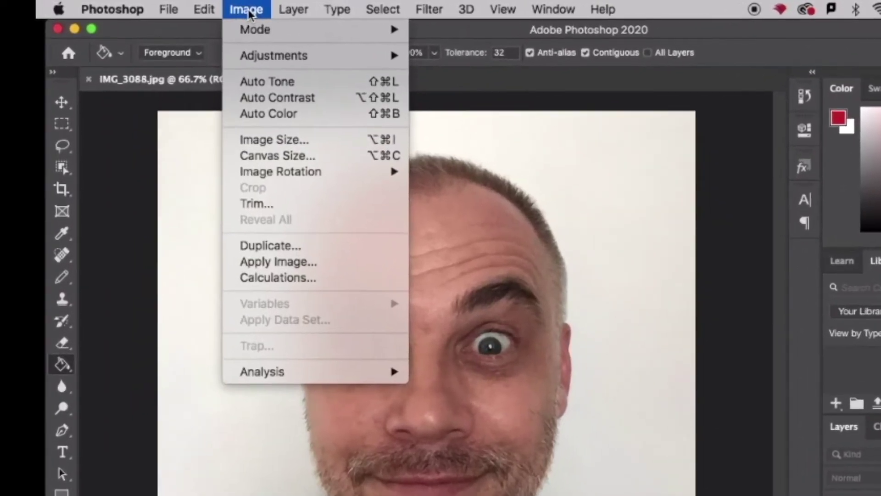
pyautogui.moveTo(263, 56)
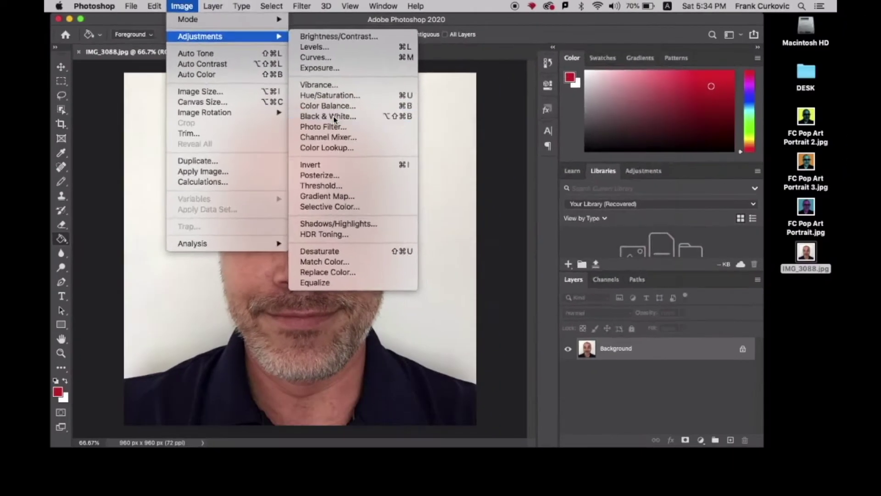
pyautogui.click(334, 117)
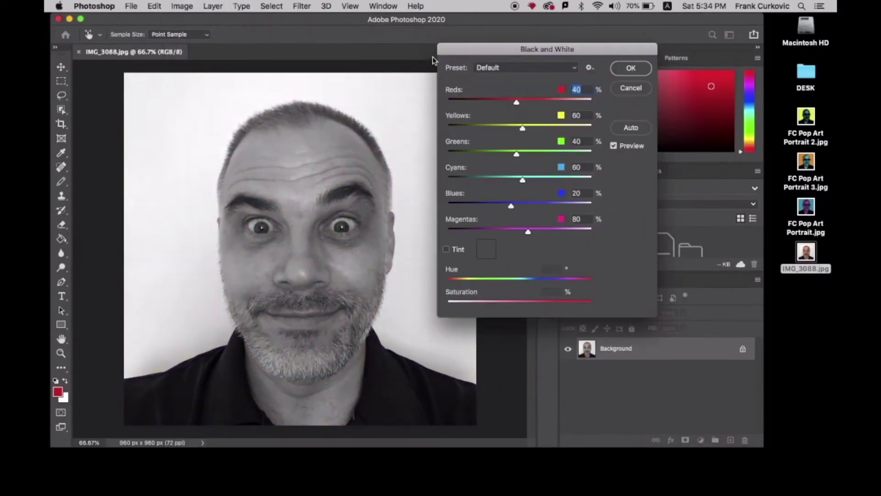
pyautogui.moveTo(470, 46); pyautogui.dragTo(481, 44)
pyautogui.click(647, 68)
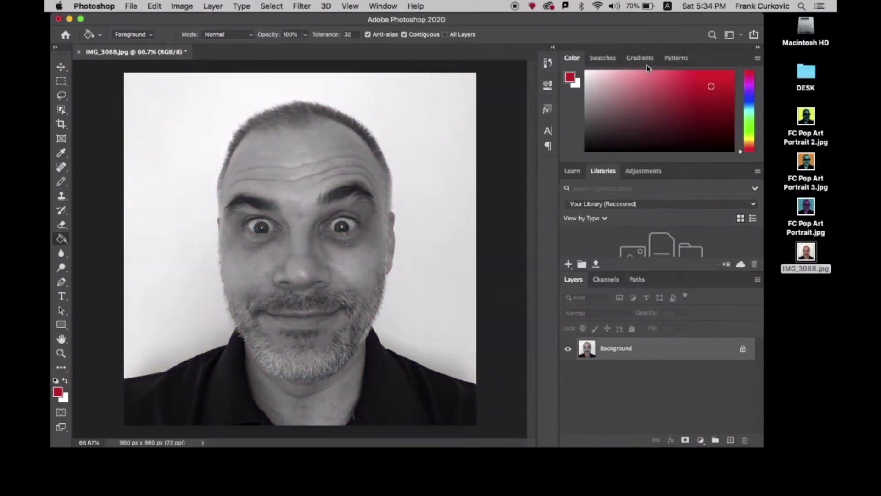
# Step: Apply Levels with input values 48, 1.39 and 209 to the grayscale selfie
pyautogui.click(186, 5)
pyautogui.moveTo(192, 37)
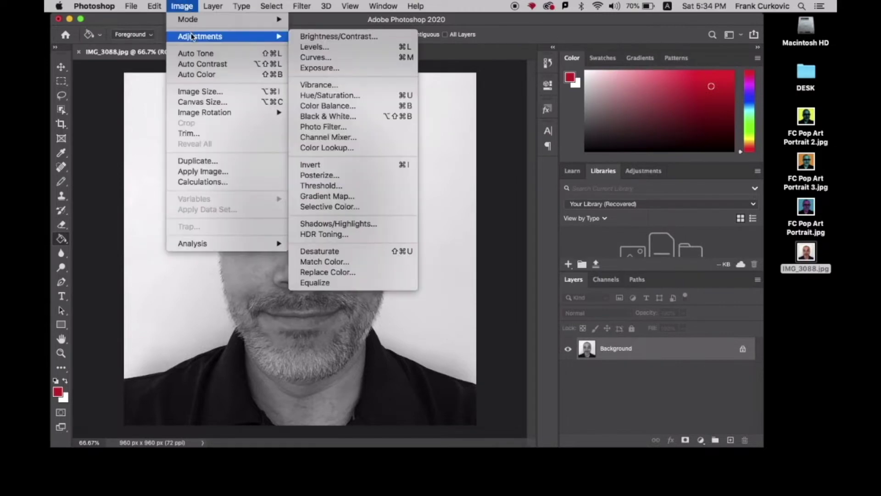
pyautogui.click(315, 47)
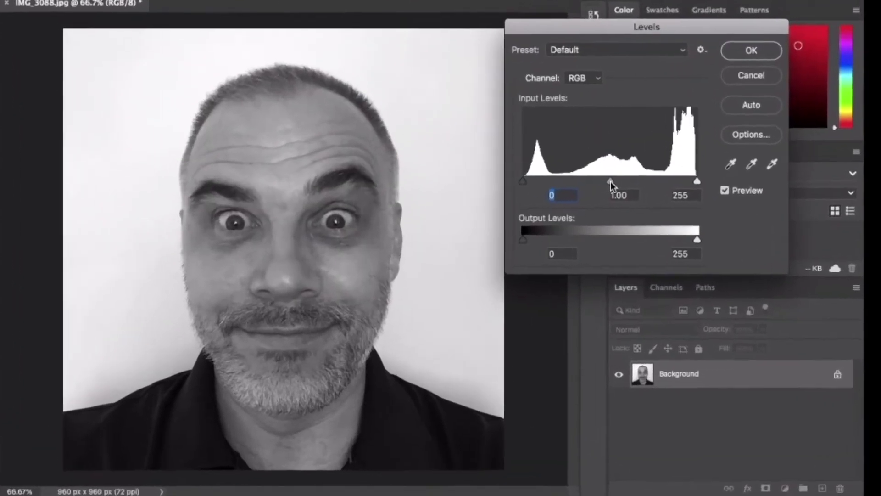
pyautogui.moveTo(561, 194); pyautogui.dragTo(551, 194)
pyautogui.moveTo(609, 177); pyautogui.dragTo(596, 178)
pyautogui.moveTo(535, 177); pyautogui.dragTo(568, 177)
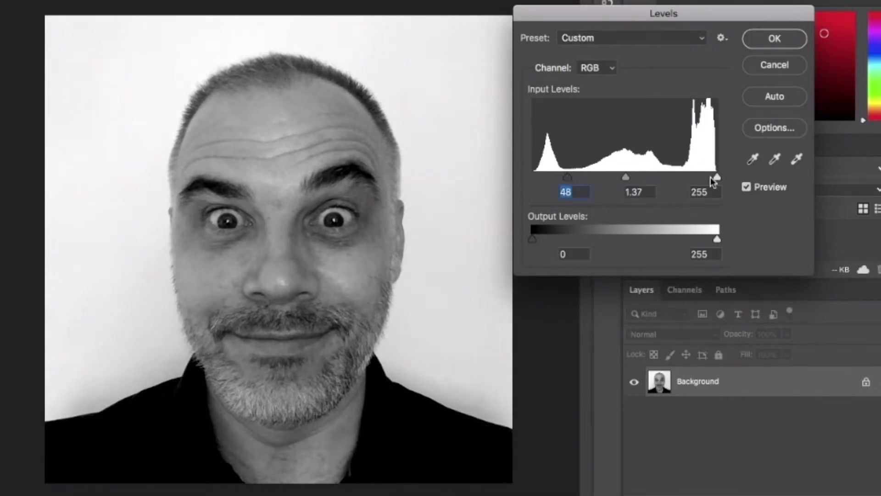
pyautogui.moveTo(717, 177); pyautogui.dragTo(684, 178)
pyautogui.moveTo(612, 177)
pyautogui.mouseDown()
pyautogui.moveTo(621, 177)
pyautogui.moveTo(612, 178)
pyautogui.mouseUp()
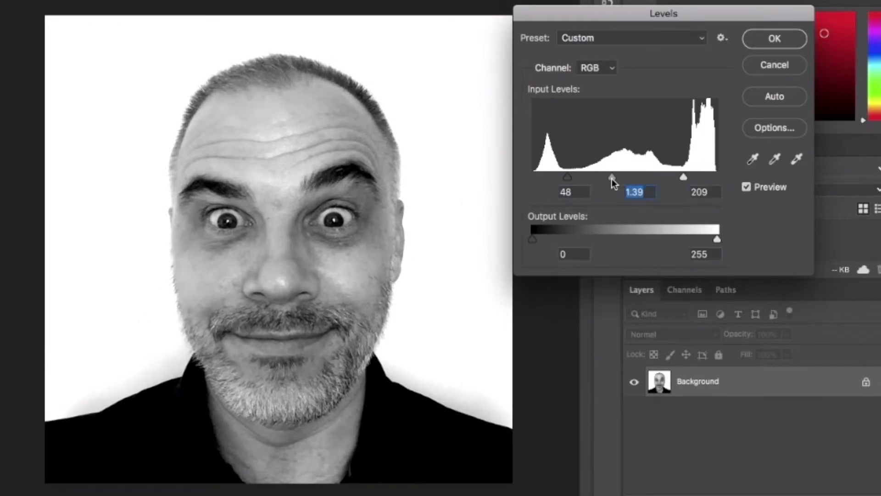
pyautogui.click(774, 41)
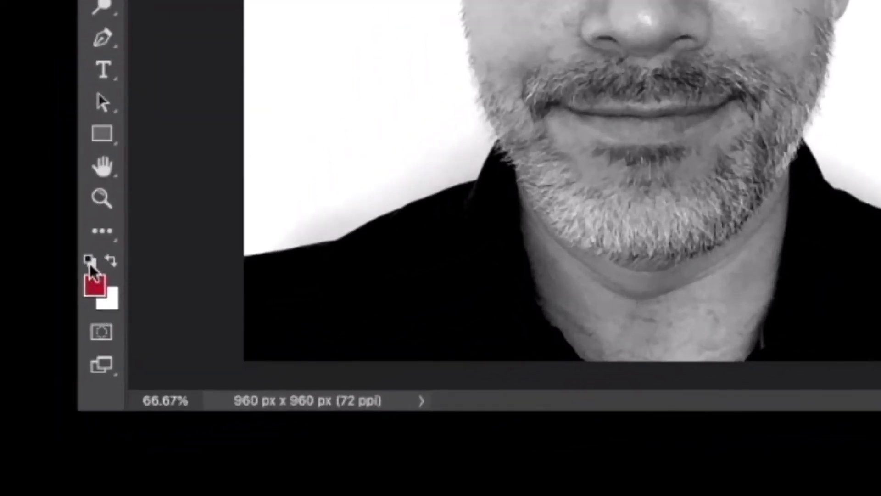
# Step: Reset the foreground and background colours to default black and white, leaving the workspace unchanged
pyautogui.click(89, 259)
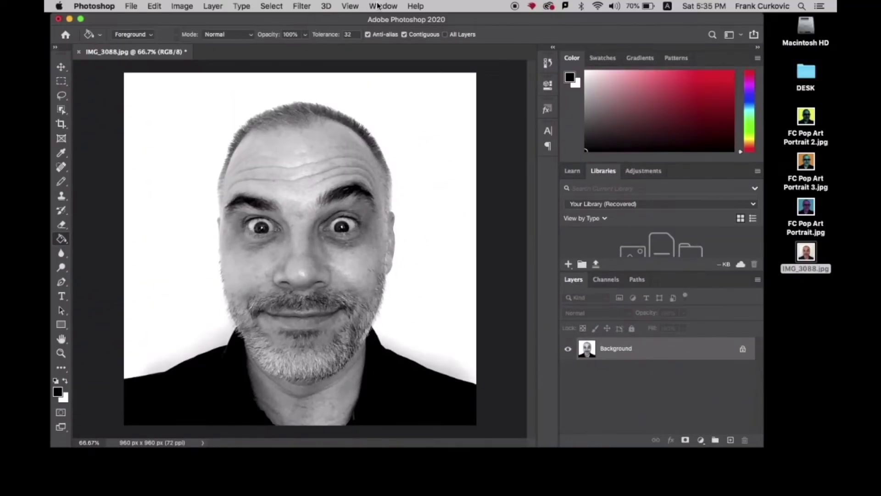
pyautogui.click(377, 5)
pyautogui.moveTo(396, 31)
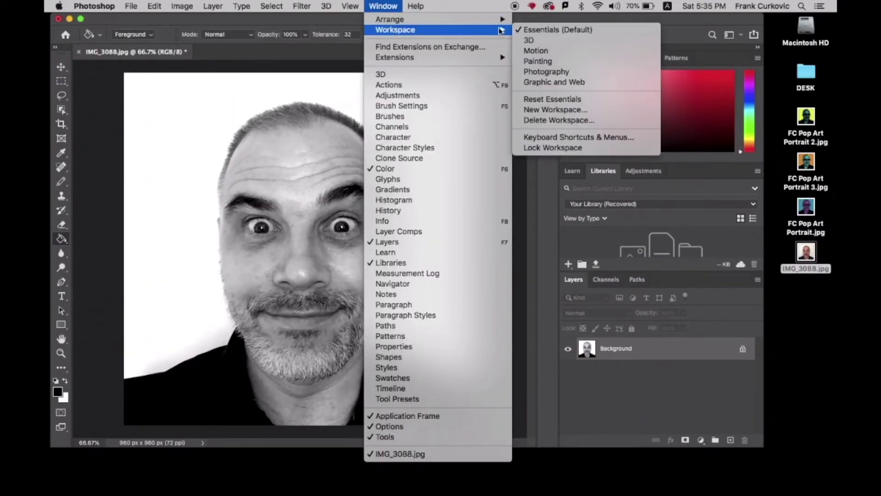
pyautogui.click(338, 22)
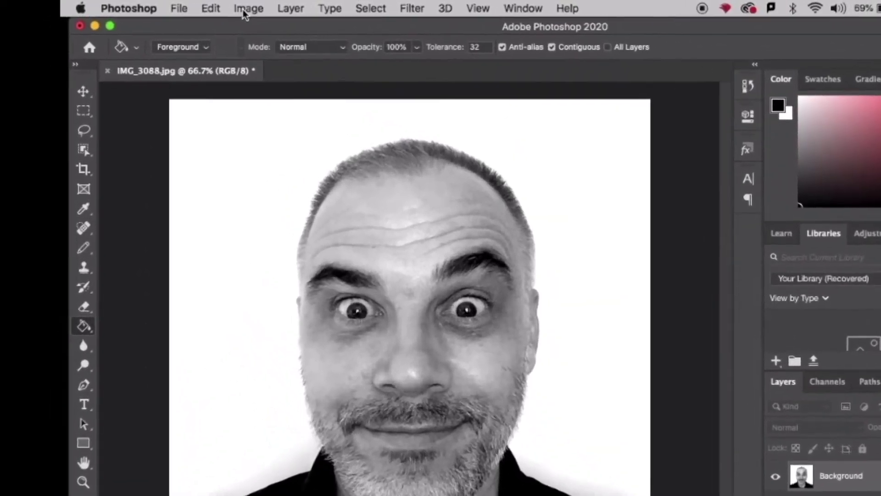
# Step: Resize the image to 500 × 500 pixels with width and height linked
pyautogui.click(243, 9)
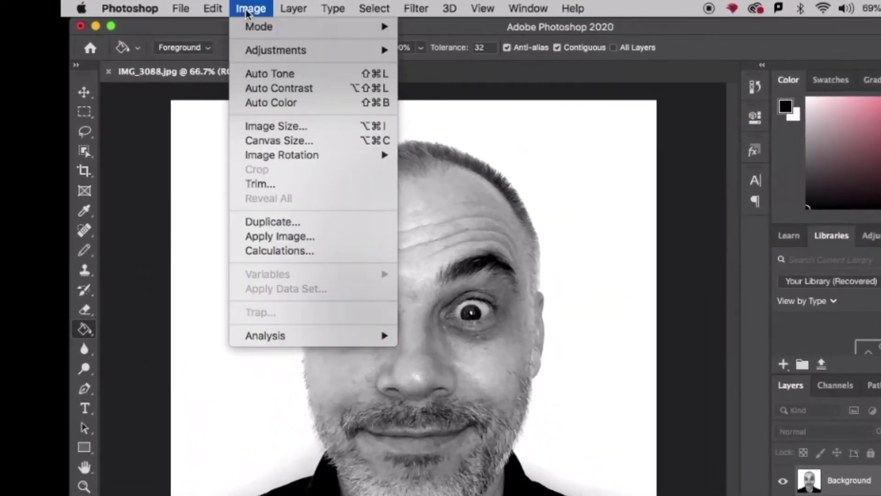
pyautogui.click(270, 124)
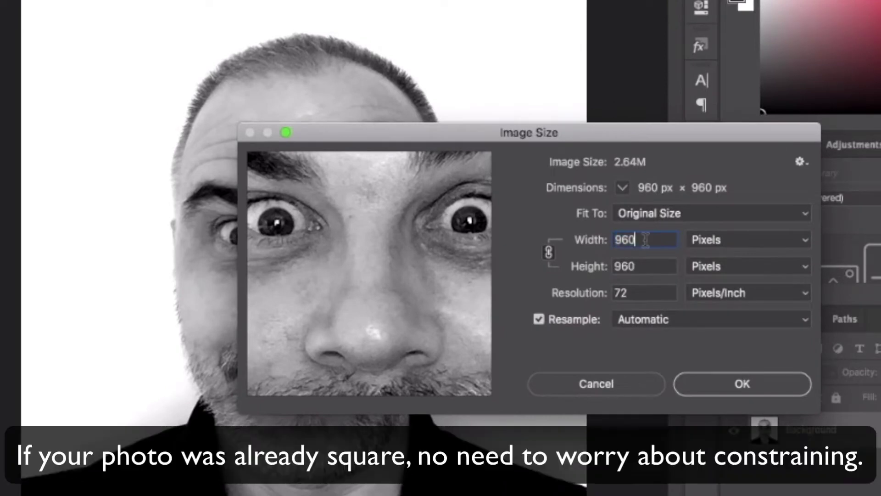
pyautogui.write('500')
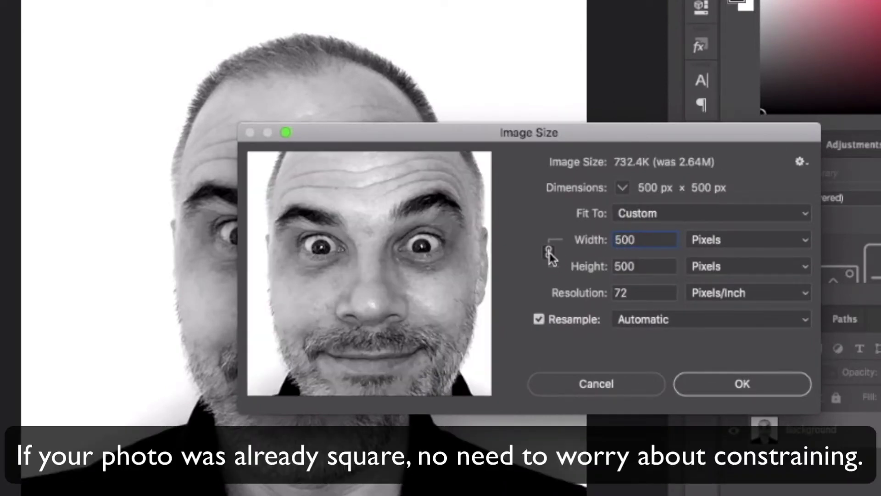
pyautogui.press('super+z')
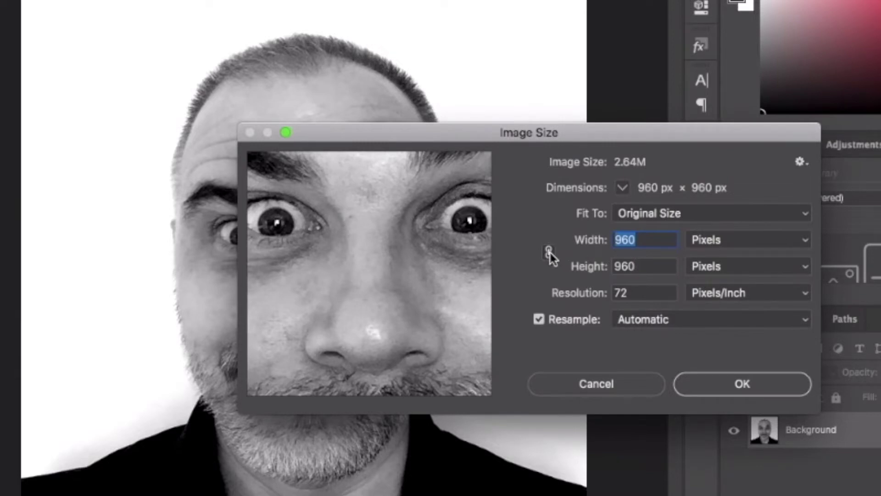
pyautogui.write('500')
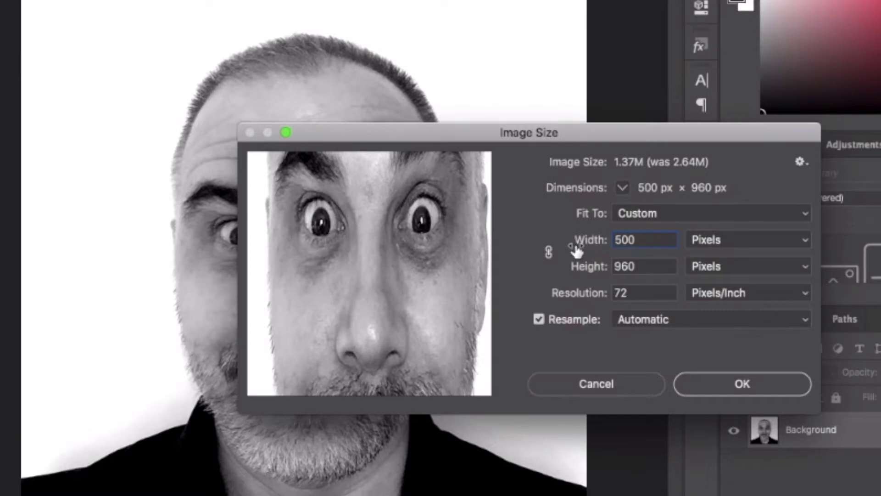
pyautogui.click(548, 252)
pyautogui.write('500')
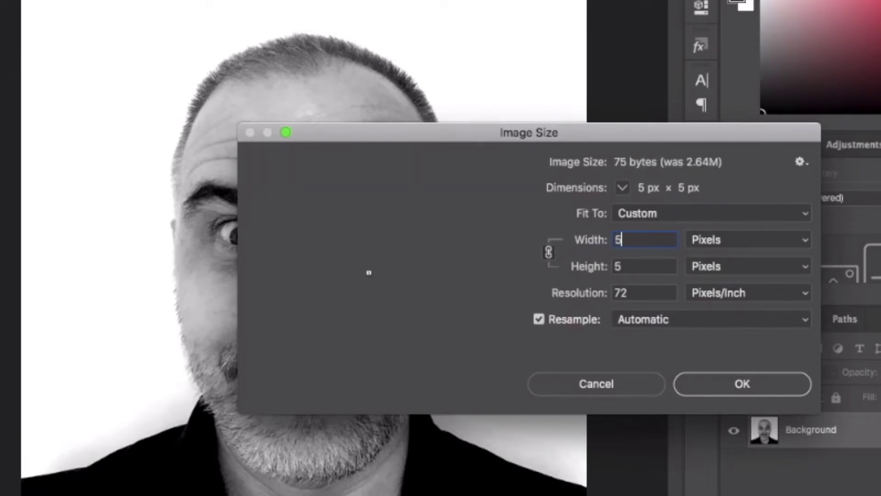
pyautogui.doubleClick(635, 292)
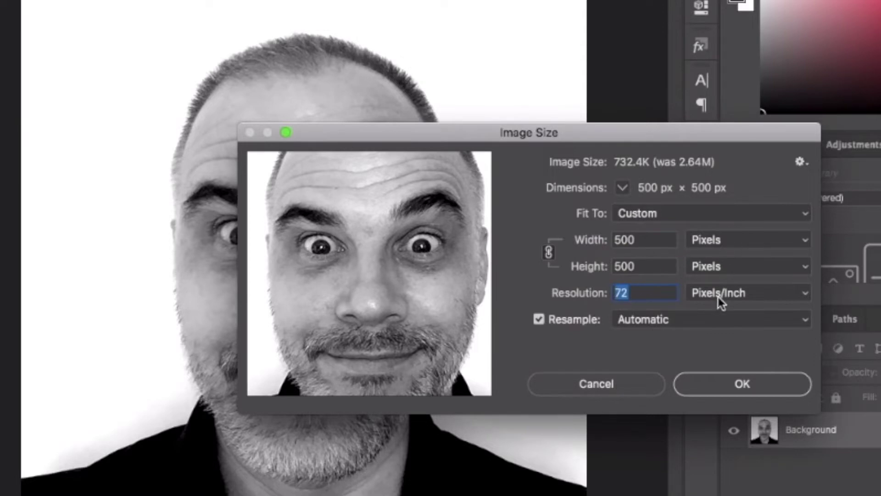
pyautogui.click(726, 389)
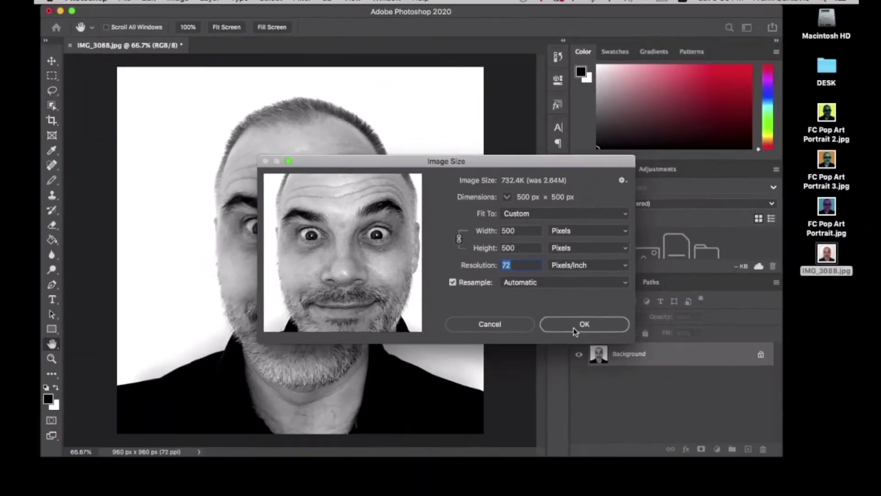
pyautogui.press('g')
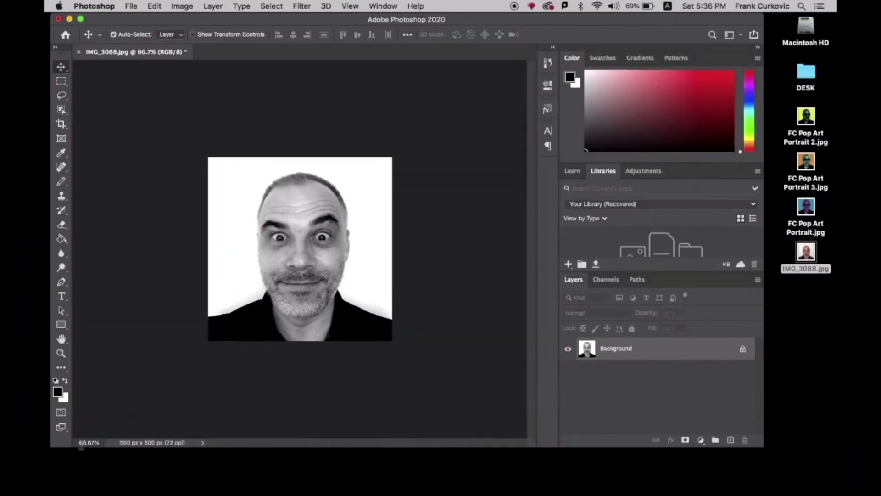
# Step: Set the brush tip to 10 px size and 100% hardness
pyautogui.press('super+plus')
pyautogui.press('super+plus')
pyautogui.press('super+plus')
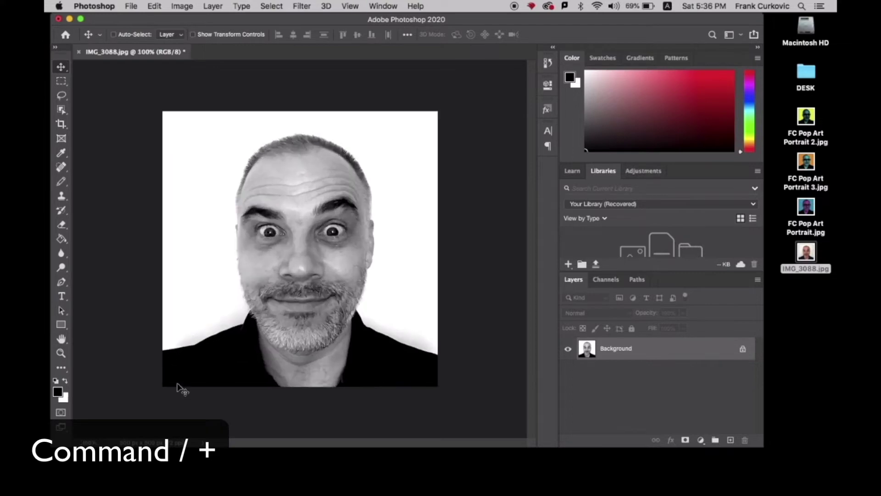
pyautogui.press('super+minus')
pyautogui.press('super+minus')
pyautogui.press('super+minus')
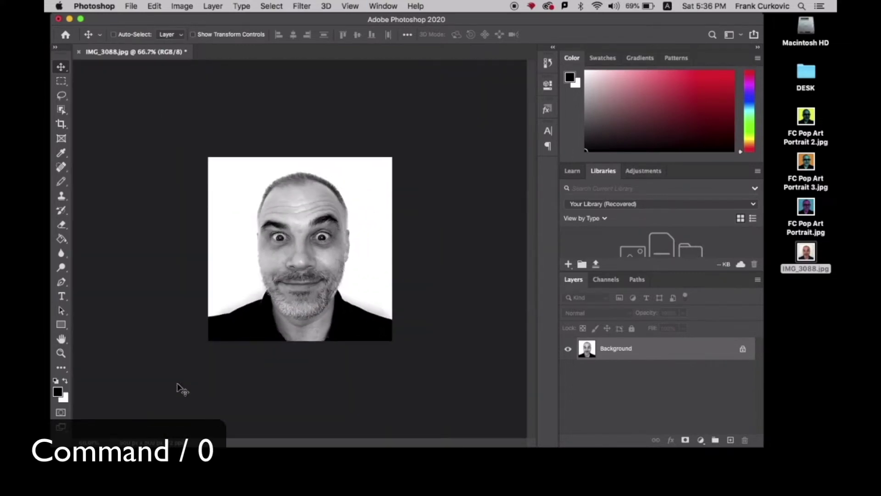
pyautogui.press('super+0')
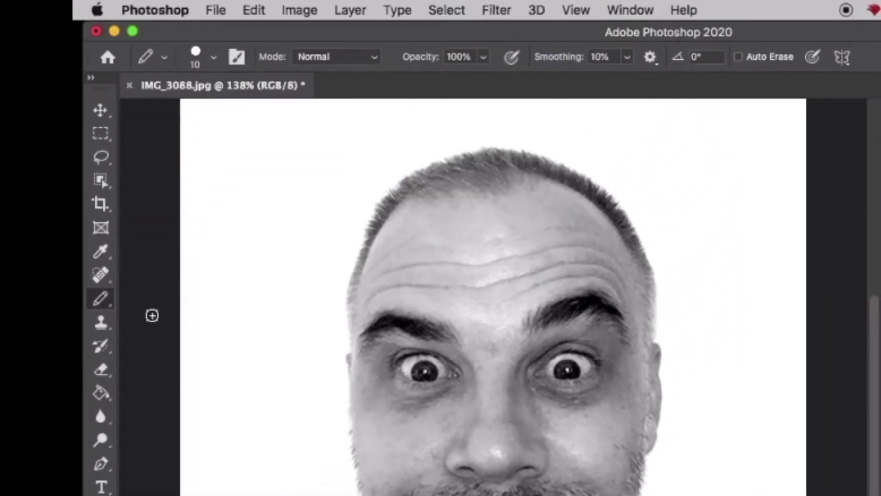
pyautogui.click(213, 57)
pyautogui.doubleClick(249, 89)
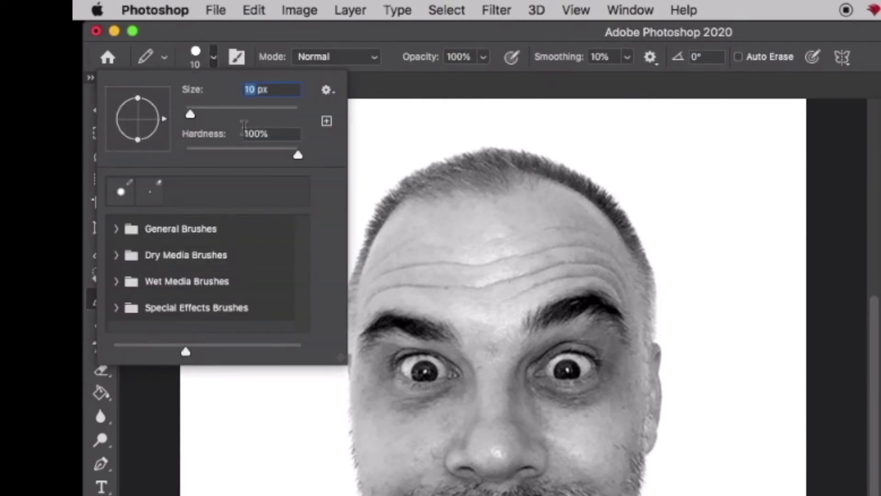
pyautogui.moveTo(299, 158); pyautogui.dragTo(318, 157)
pyautogui.press('Tab')
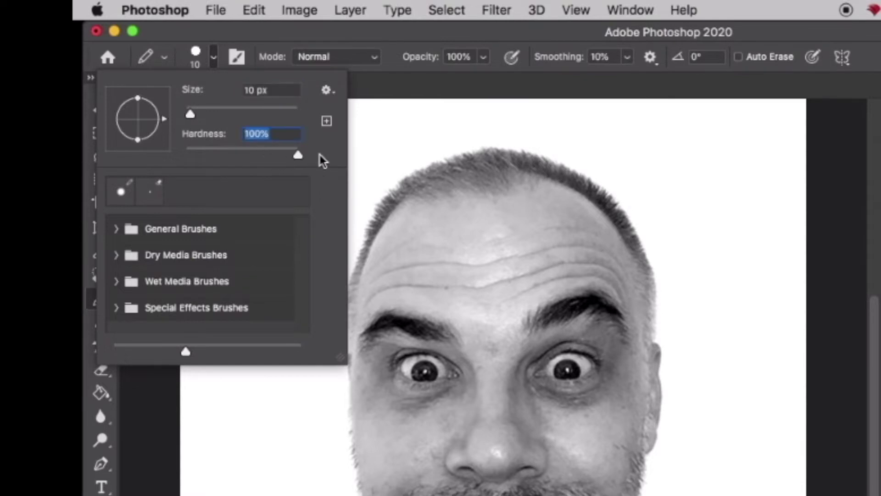
pyautogui.click(213, 56)
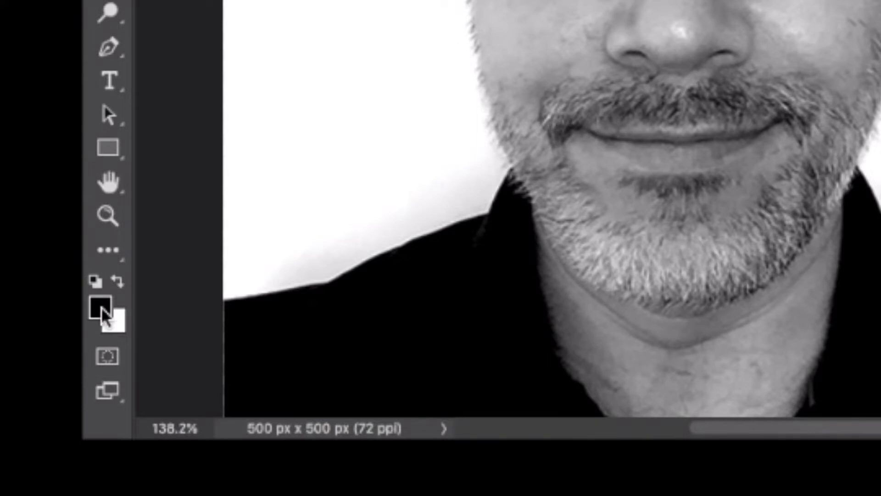
pyautogui.click(104, 356)
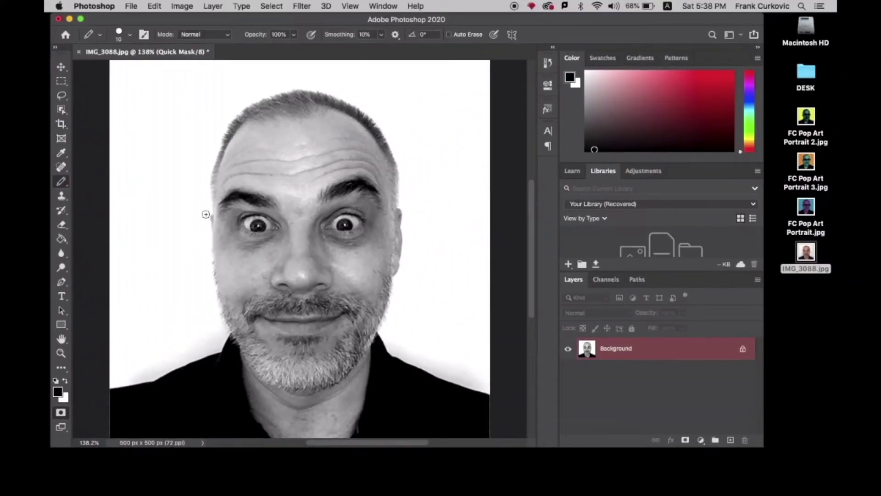
# Step: Paint a quick-mask outline enclosing the head, beard and shoulders
pyautogui.moveTo(304, 93)
pyautogui.mouseDown()
pyautogui.moveTo(252, 110)
pyautogui.moveTo(218, 161)
pyautogui.moveTo(214, 261)
pyautogui.moveTo(234, 333)
pyautogui.moveTo(224, 353)
pyautogui.moveTo(152, 389)
pyautogui.moveTo(123, 391)
pyautogui.moveTo(326, 97)
pyautogui.moveTo(380, 134)
pyautogui.moveTo(398, 214)
pyautogui.moveTo(377, 322)
pyautogui.moveTo(386, 357)
pyautogui.moveTo(494, 400)
pyautogui.mouseUp()
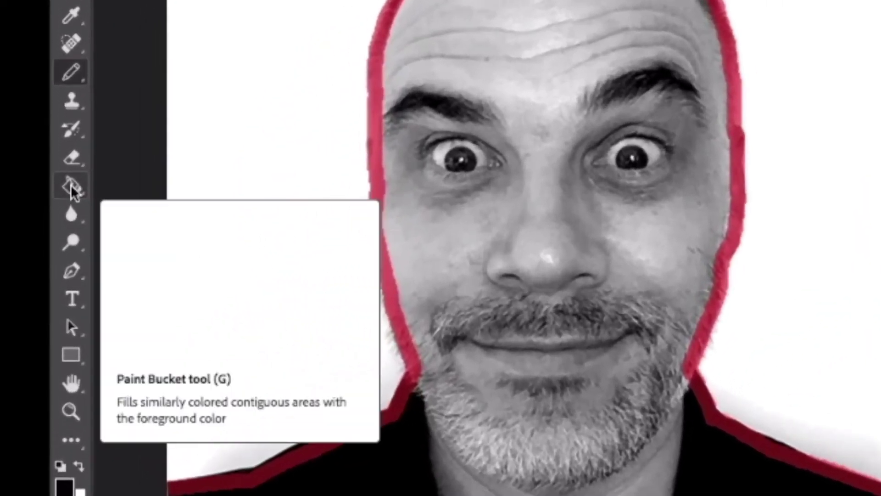
pyautogui.click(61, 239)
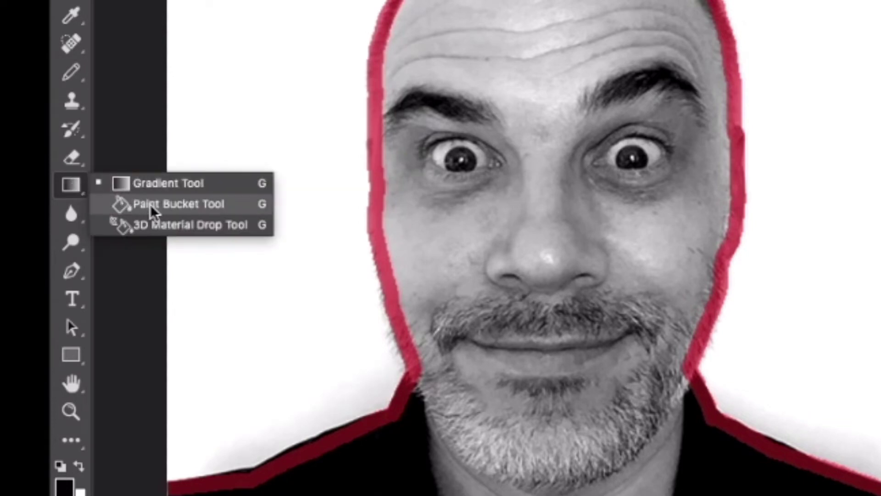
# Step: Fill the backdrop around the figure with white using the quick-mask selection, then deselect
pyautogui.click(151, 205)
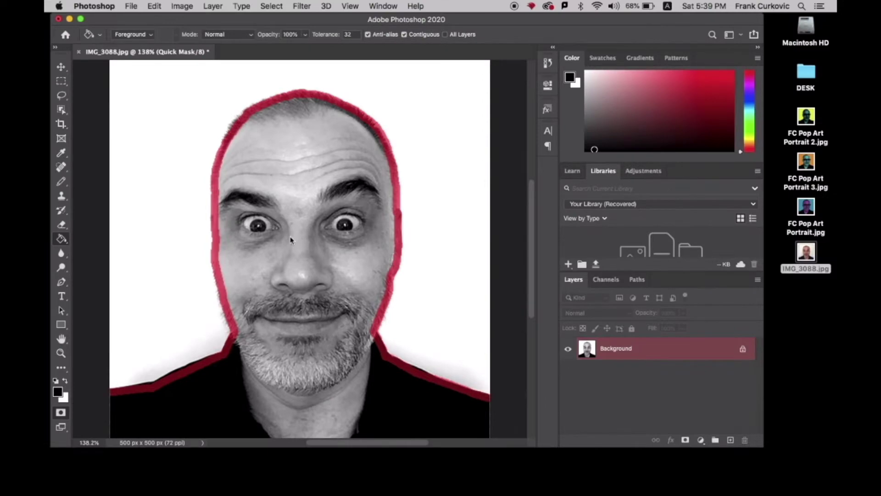
pyautogui.click(290, 239)
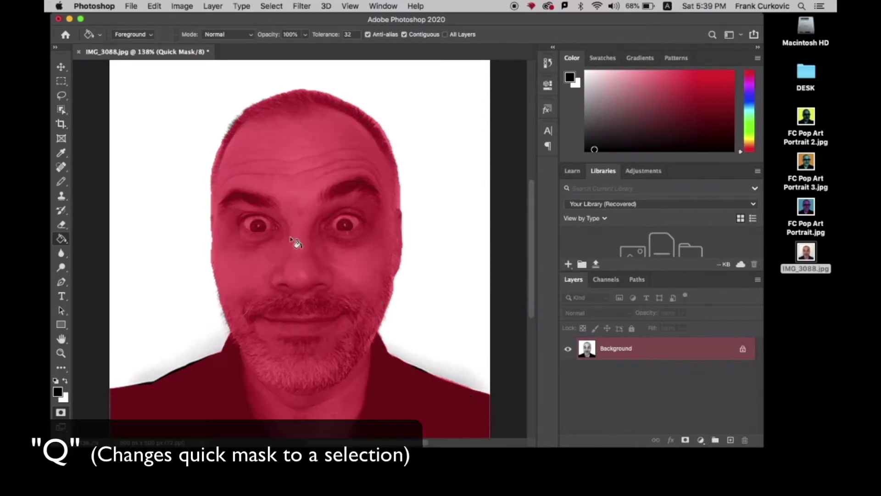
pyautogui.press('q')
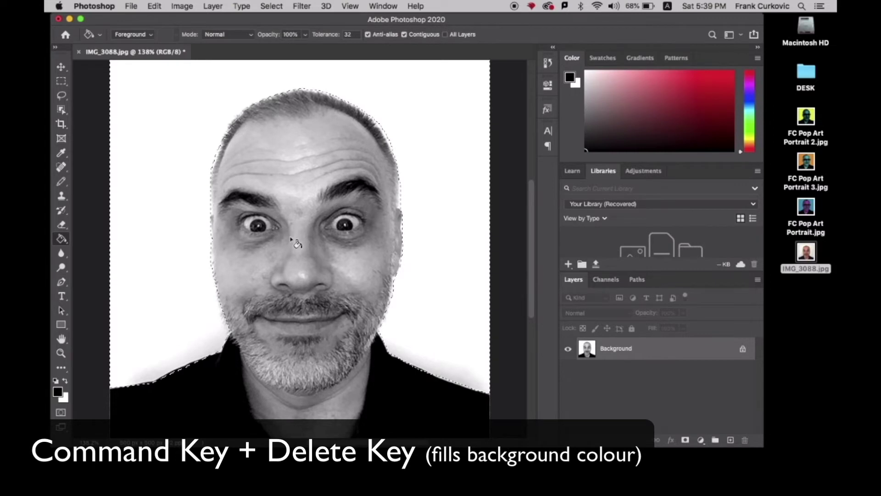
pyautogui.press('super+BackSpace')
pyautogui.press('super+d')
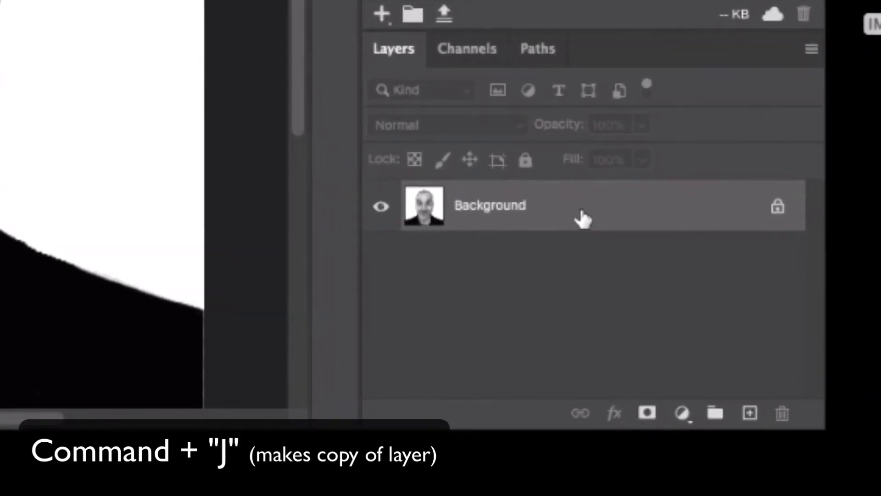
# Step: Duplicate the photo as Layer 1 and make it the active layer
pyautogui.press('super+j')
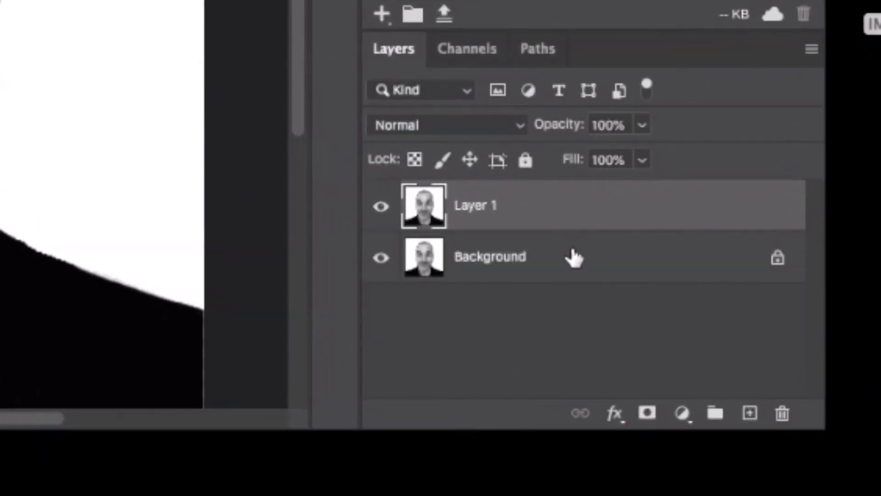
pyautogui.moveTo(572, 255); pyautogui.dragTo(594, 269)
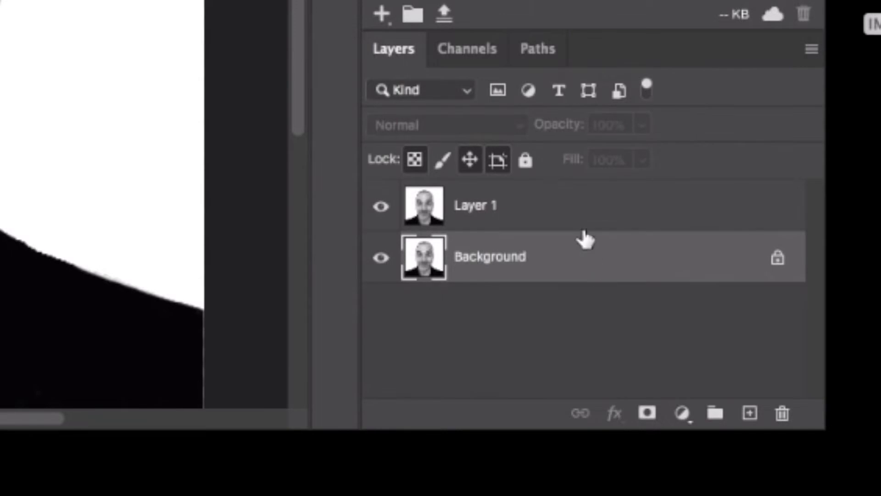
pyautogui.click(573, 209)
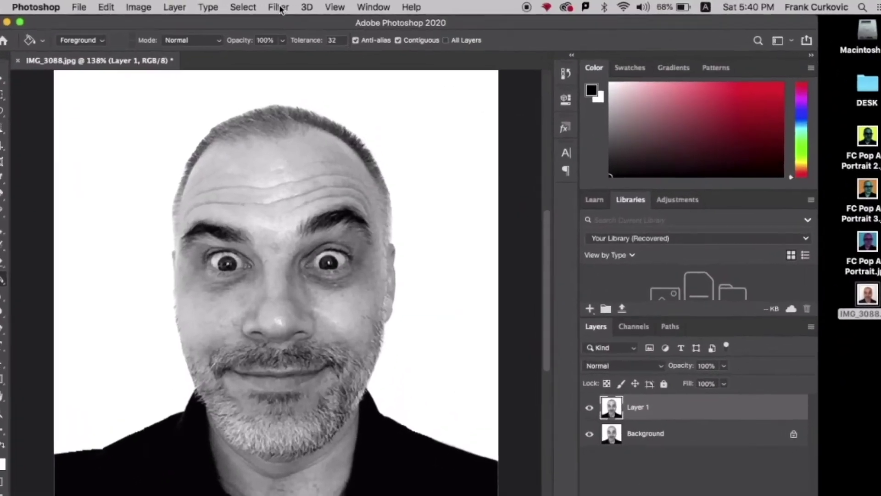
pyautogui.click(306, 8)
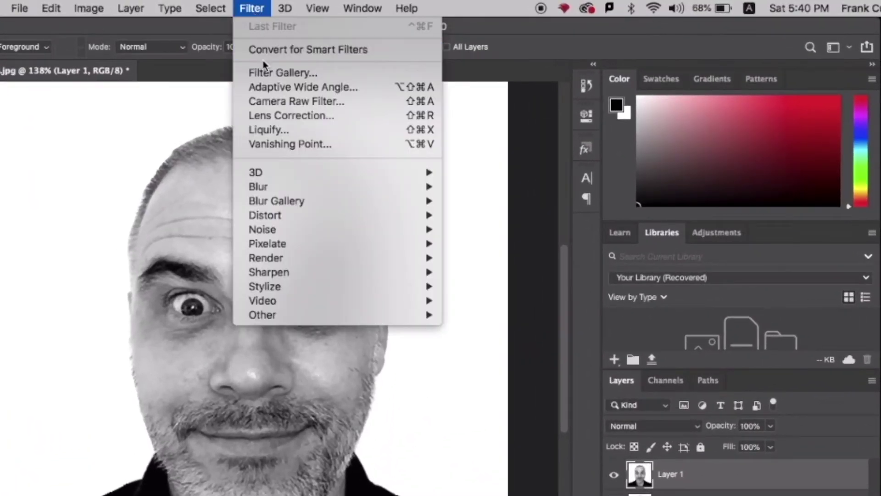
# Step: Apply a Dot Halftone Pattern with size 2 and contrast 14 via the Filter Gallery
pyautogui.click(263, 74)
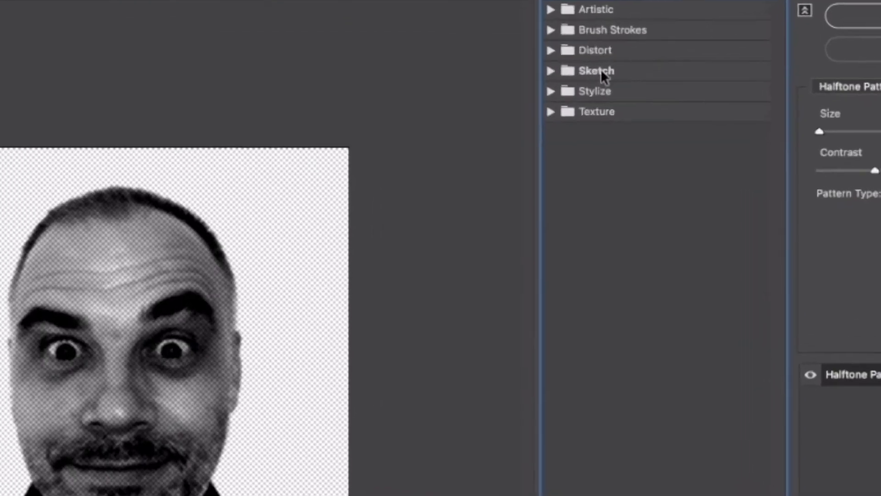
pyautogui.click(599, 71)
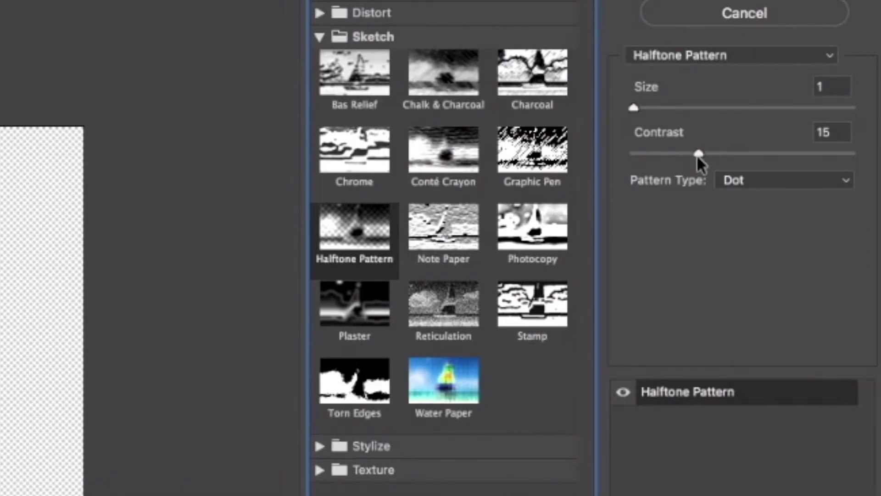
pyautogui.moveTo(697, 155); pyautogui.dragTo(737, 134)
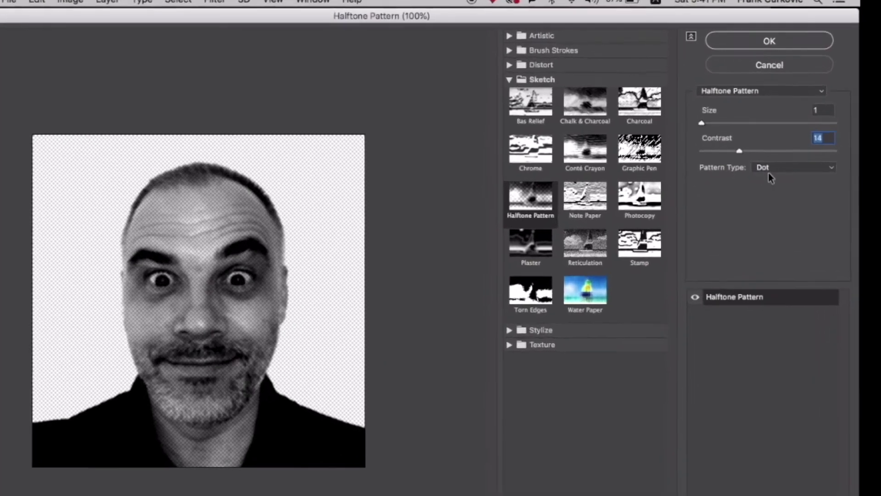
pyautogui.click(766, 146)
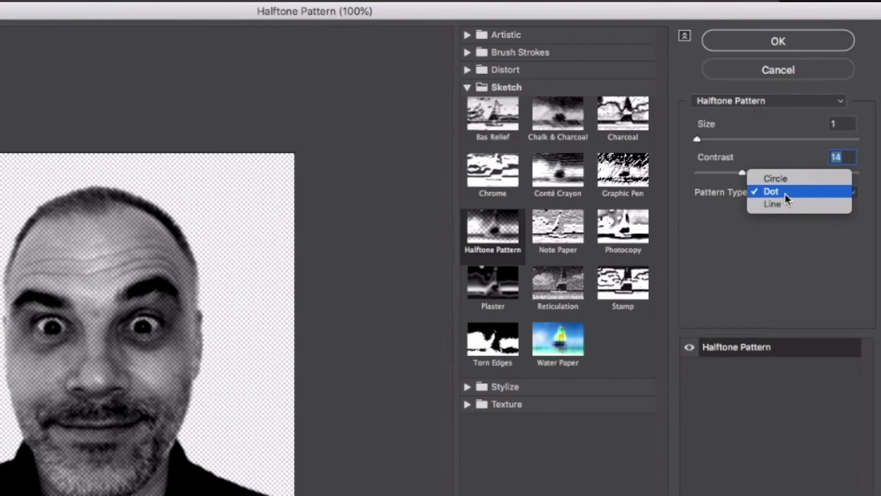
pyautogui.click(785, 192)
pyautogui.click(697, 138)
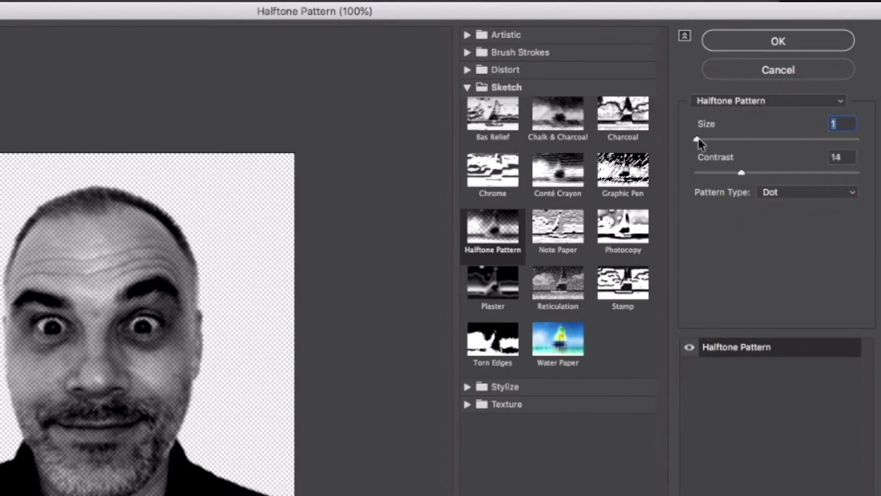
pyautogui.moveTo(698, 139)
pyautogui.mouseDown()
pyautogui.moveTo(713, 139)
pyautogui.moveTo(696, 143)
pyautogui.mouseUp()
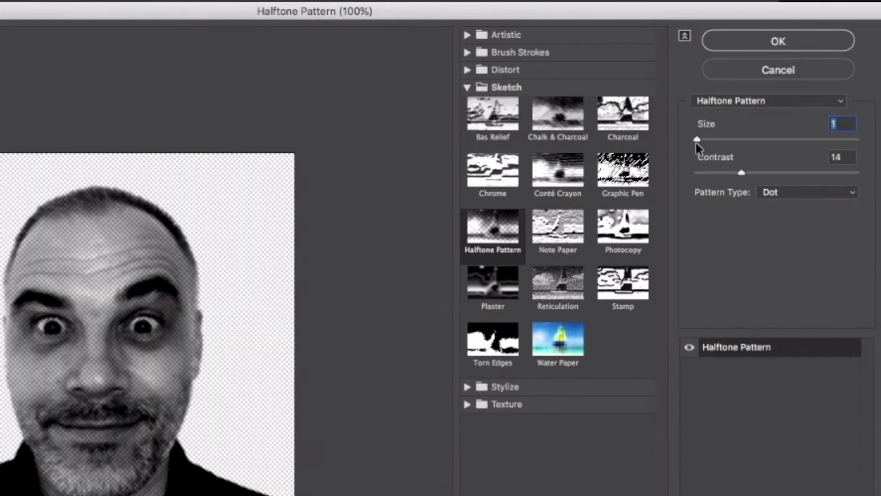
pyautogui.click(766, 46)
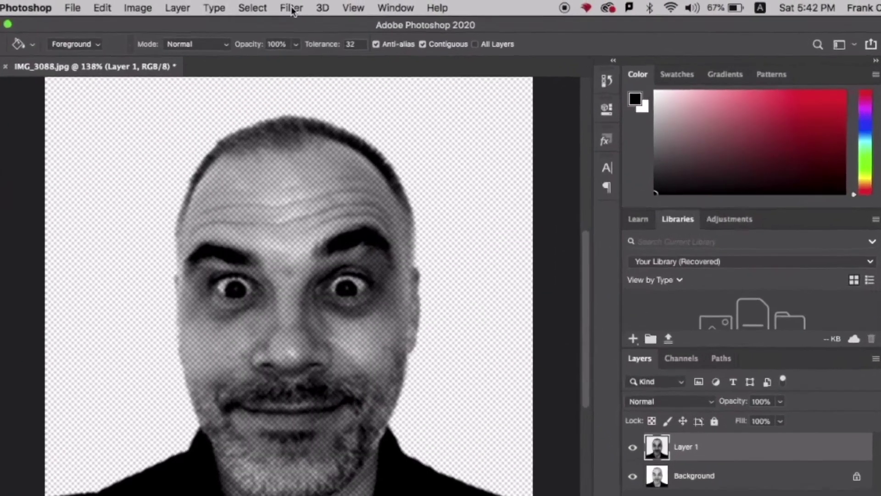
# Step: Apply Smart Sharpen at 500% amount, 1.0 px radius, 0 noise reduction, removing Gaussian Blur
pyautogui.click(302, 7)
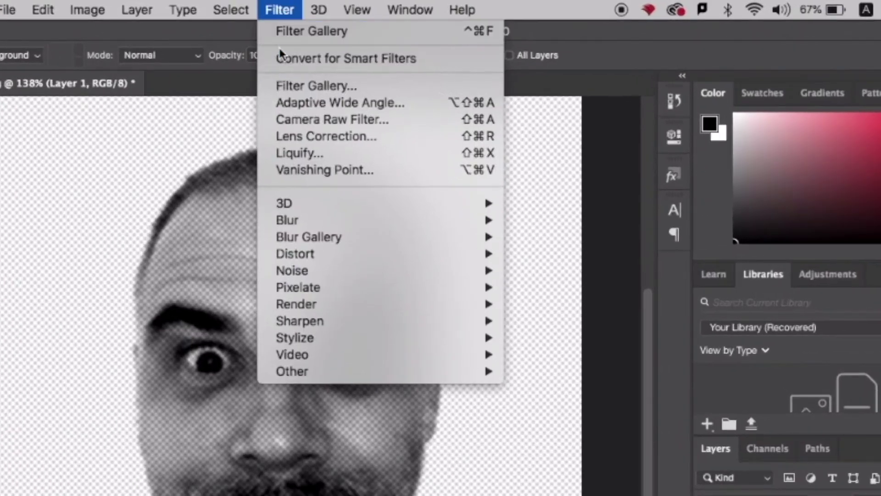
pyautogui.moveTo(311, 202)
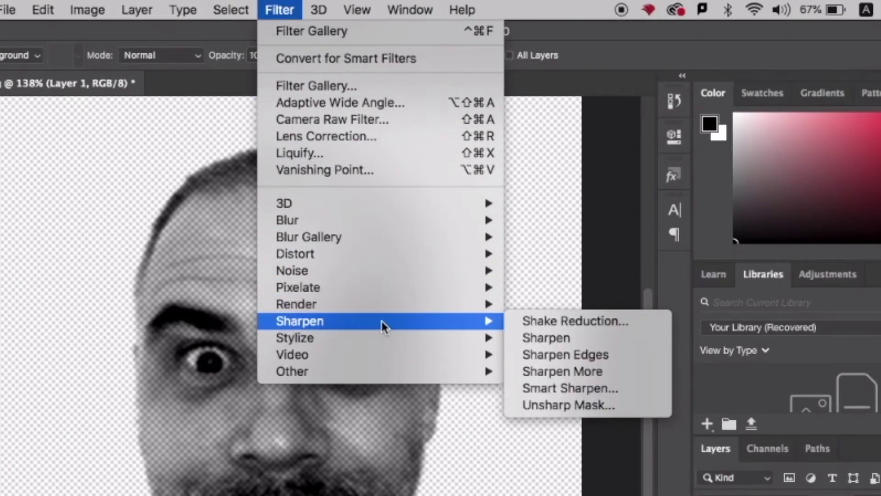
pyautogui.click(551, 389)
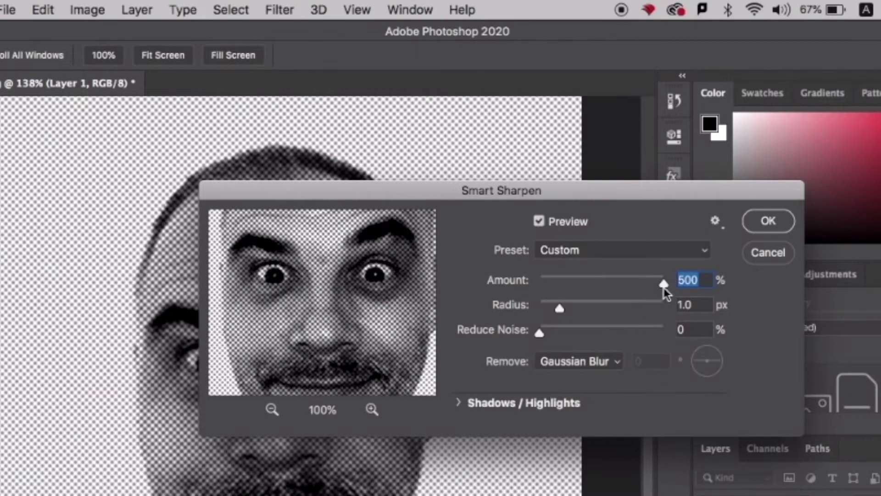
pyautogui.moveTo(666, 293)
pyautogui.mouseDown()
pyautogui.moveTo(537, 281)
pyautogui.moveTo(665, 295)
pyautogui.mouseUp()
pyautogui.moveTo(562, 313)
pyautogui.mouseDown()
pyautogui.moveTo(606, 314)
pyautogui.moveTo(551, 309)
pyautogui.moveTo(560, 310)
pyautogui.mouseUp()
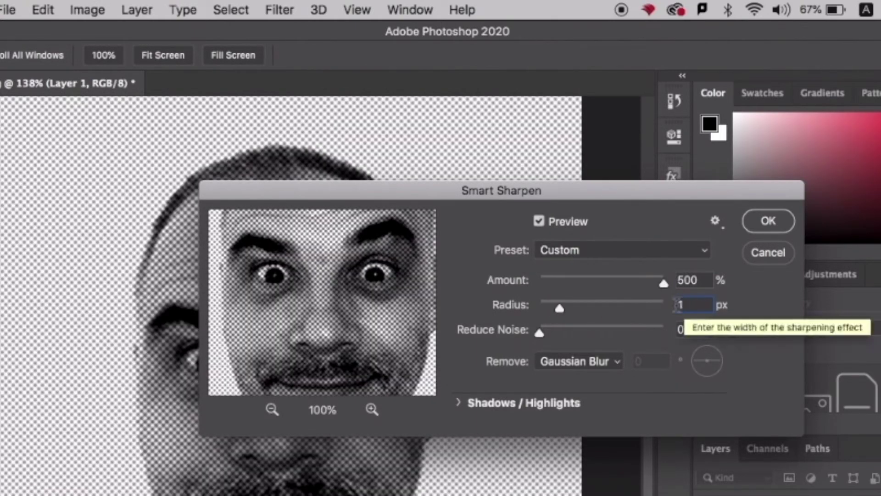
pyautogui.click(533, 334)
pyautogui.click(574, 362)
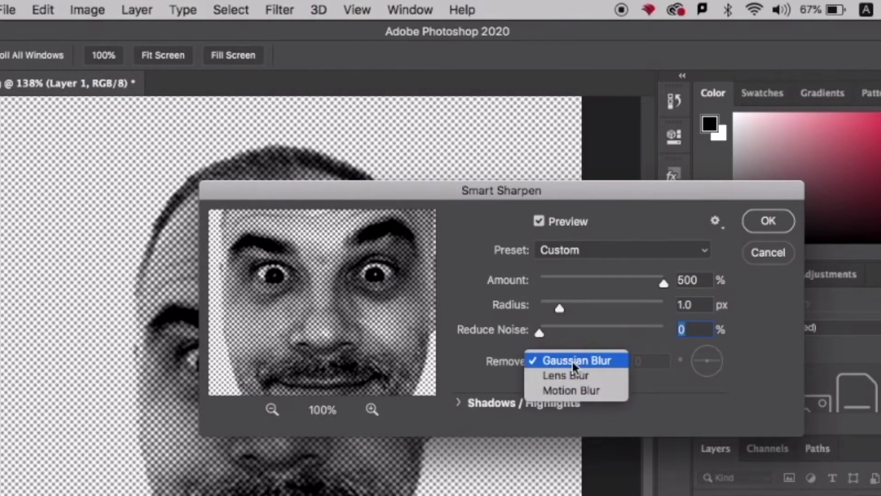
pyautogui.click(574, 362)
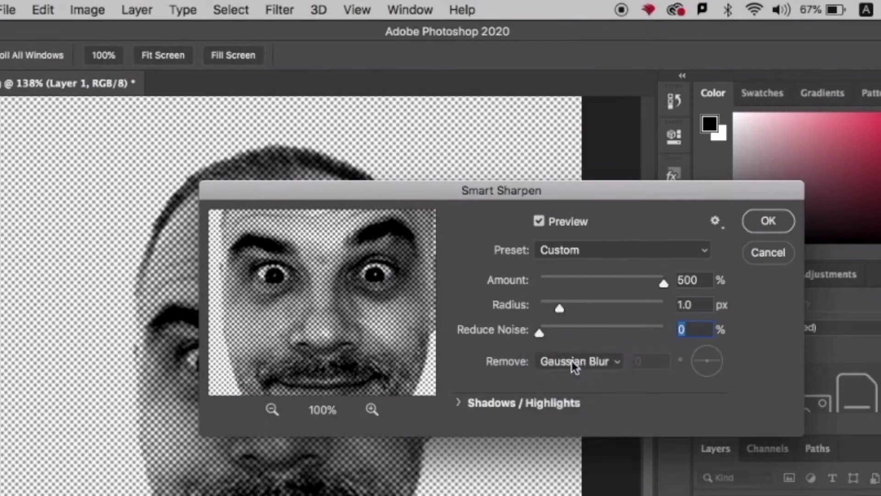
pyautogui.click(768, 221)
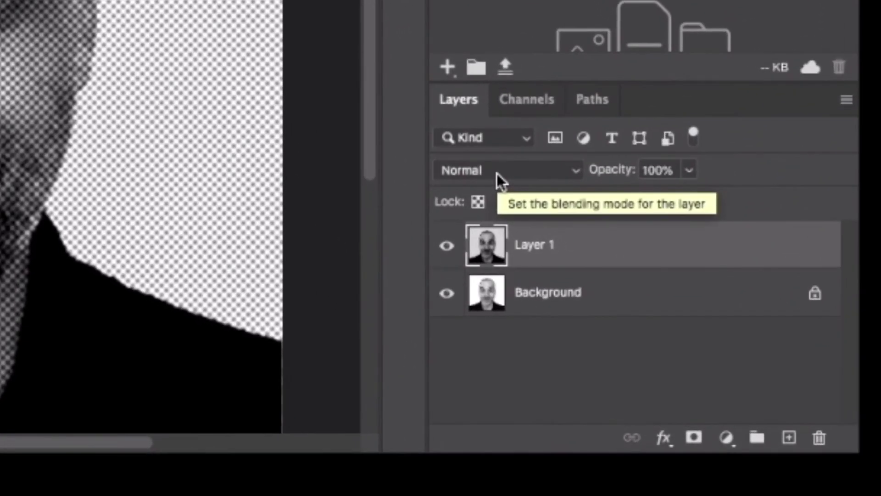
# Step: Set Layer 1 to Multiply blending and add a new empty layer beneath it
pyautogui.click(496, 172)
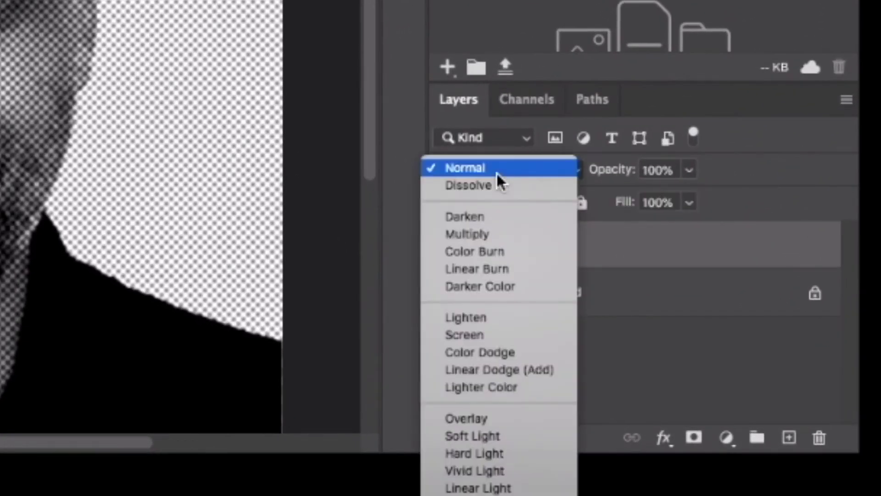
pyautogui.click(497, 172)
pyautogui.click(482, 169)
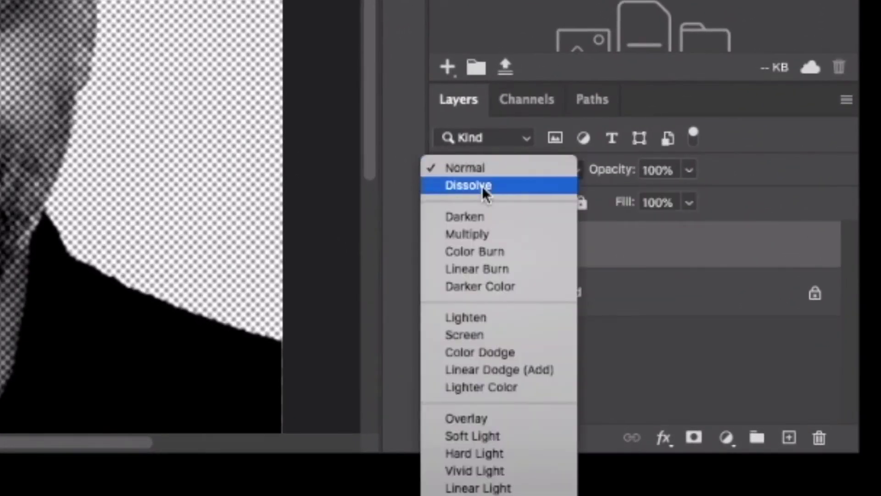
pyautogui.click(483, 235)
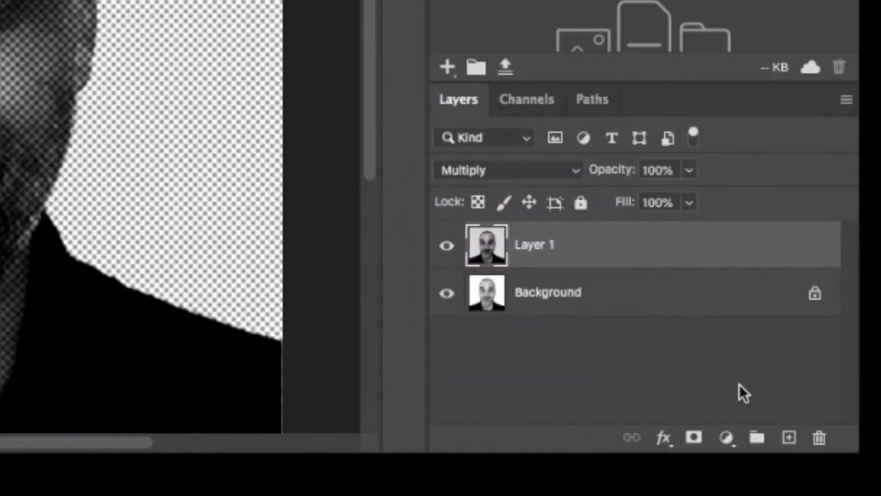
pyautogui.keyDown('super'); pyautogui.click(790, 440); pyautogui.keyUp('super')
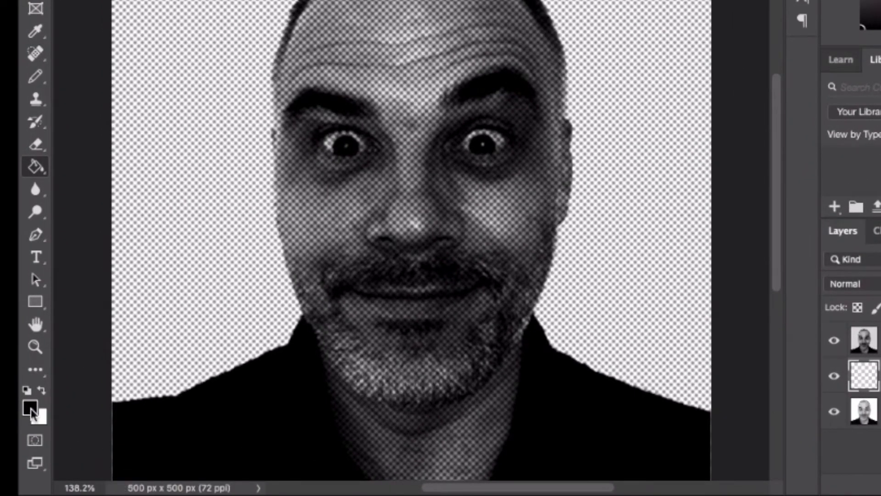
# Step: Pick cyan #43c4e4 as the foreground colour and fill Layer 2 with it
pyautogui.click(31, 408)
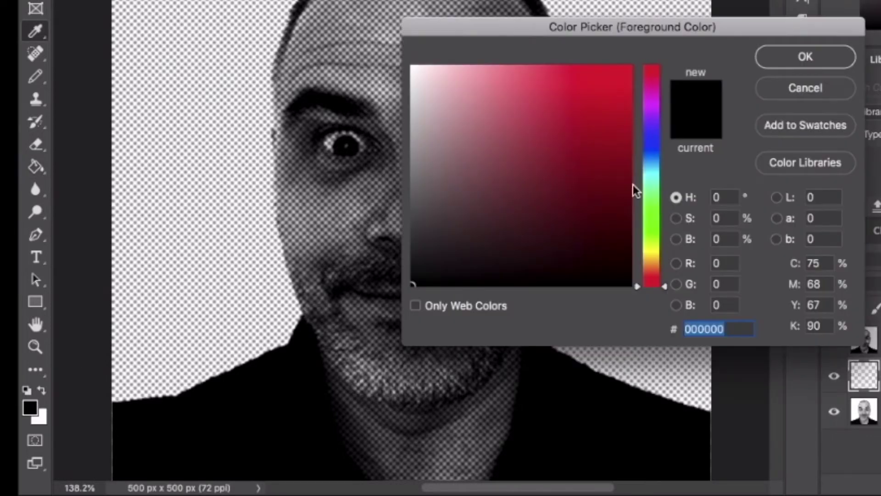
pyautogui.click(651, 169)
pyautogui.click(566, 89)
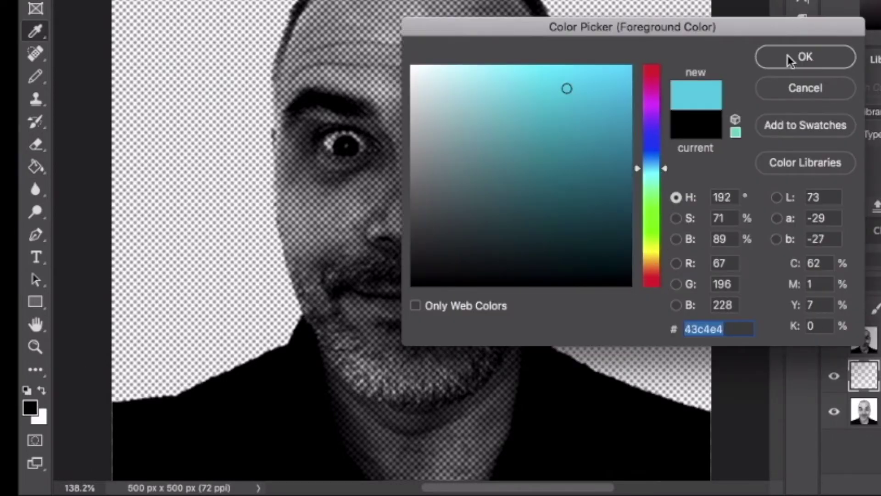
pyautogui.click(789, 58)
pyautogui.hotkey('alt', 'BackSpace')
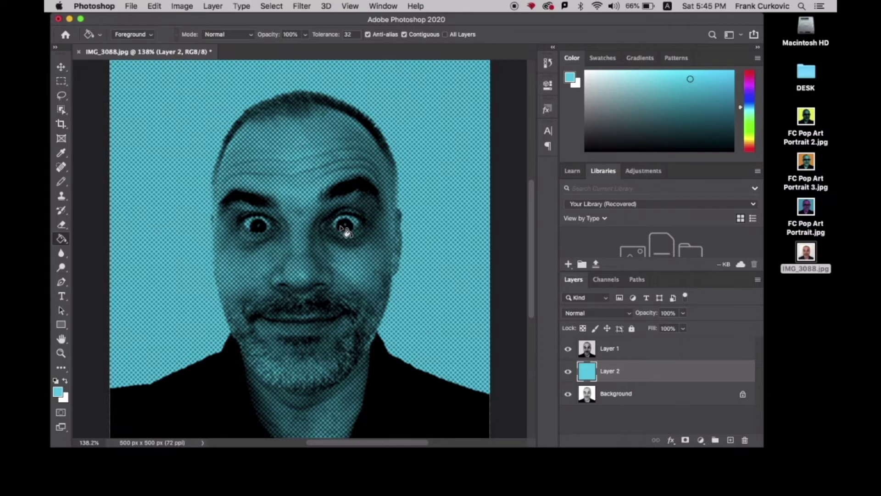
# Step: Set the foreground colour to pale yellow-green d8de7d
pyautogui.click(59, 395)
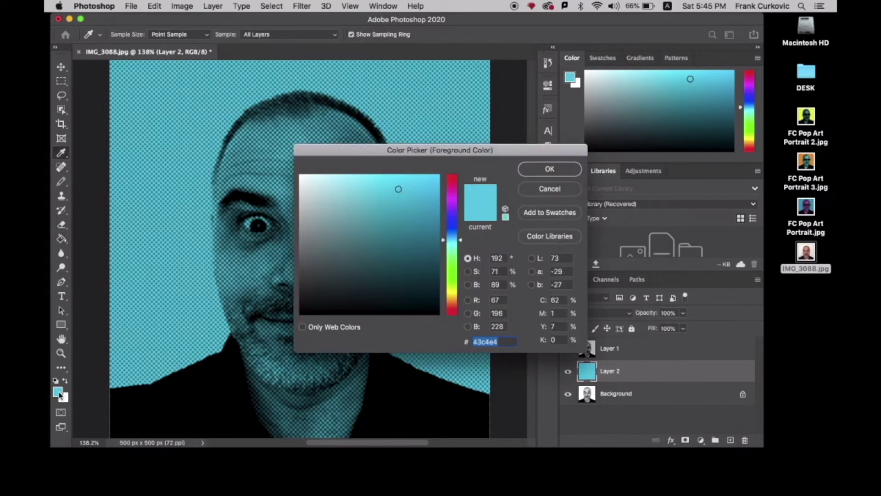
pyautogui.click(452, 291)
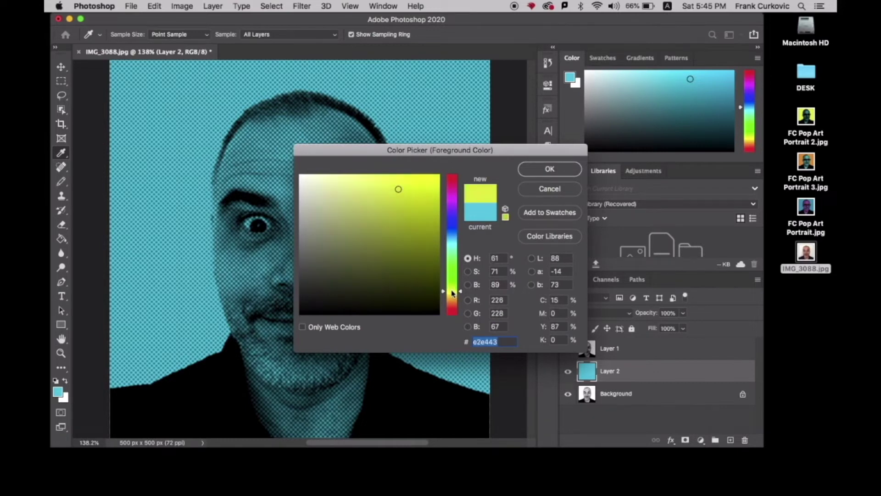
pyautogui.moveTo(452, 292); pyautogui.dragTo(451, 290)
pyautogui.moveTo(388, 188); pyautogui.dragTo(361, 192)
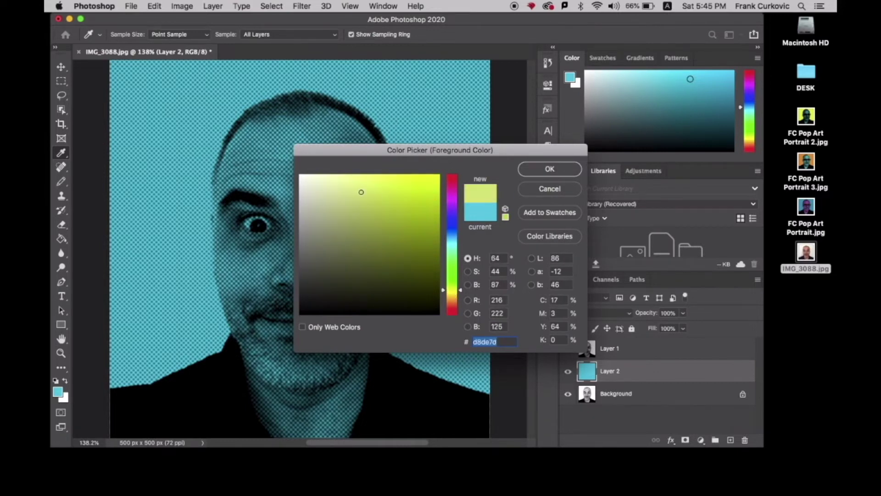
pyautogui.click(538, 169)
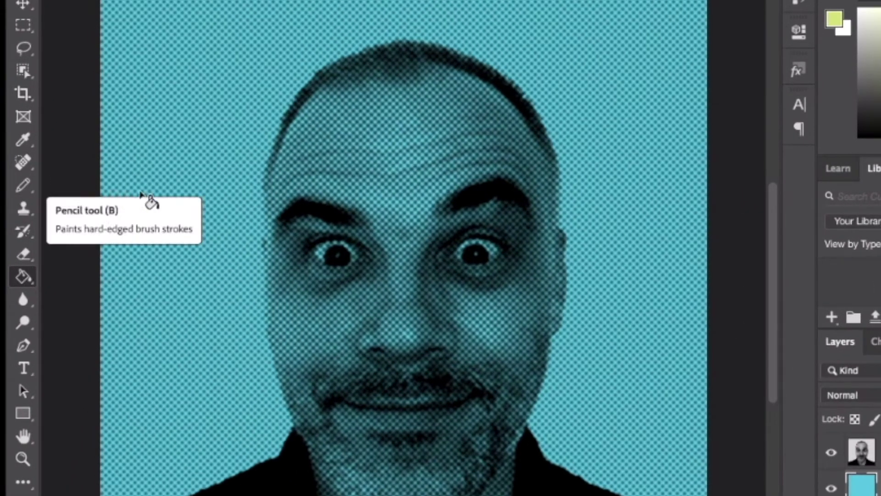
# Step: Switch to the Pencil tool and resize its tip to 15 px
pyautogui.press('b')
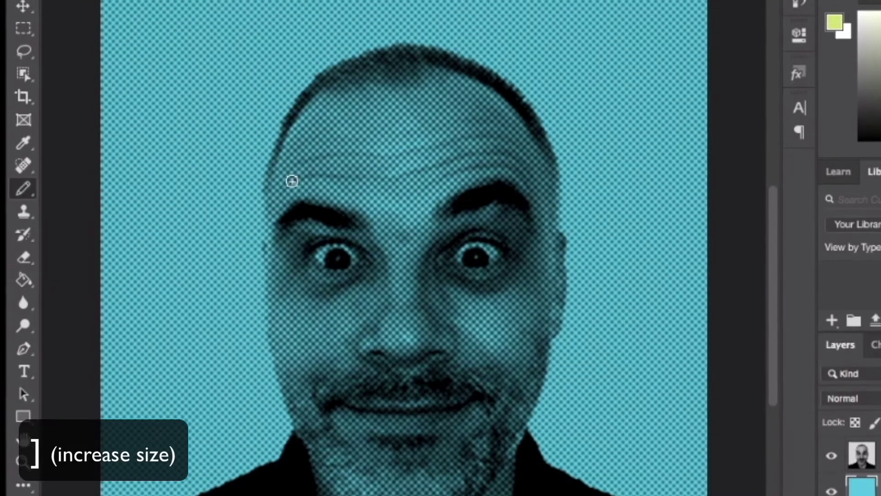
pyautogui.press(']')
pyautogui.press(']')
pyautogui.press(']')
pyautogui.press(']')
pyautogui.press(']')
pyautogui.press(']')
pyautogui.press(']')
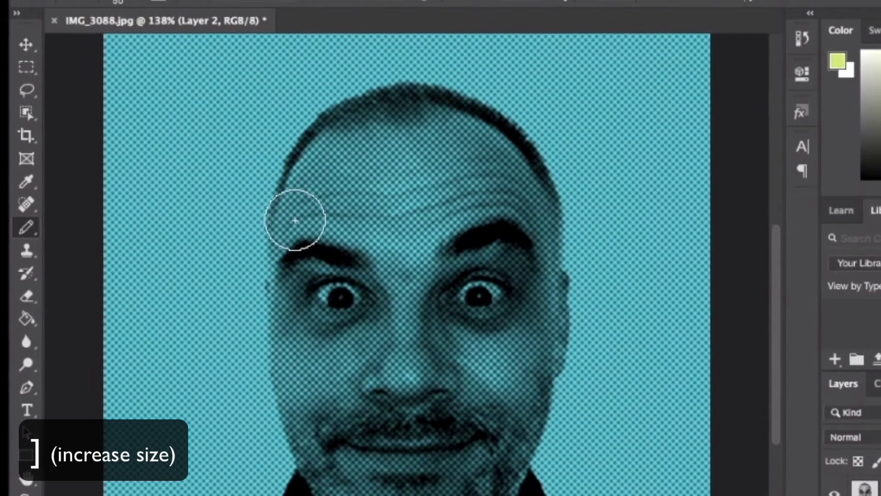
pyautogui.press(']')
pyautogui.press(']')
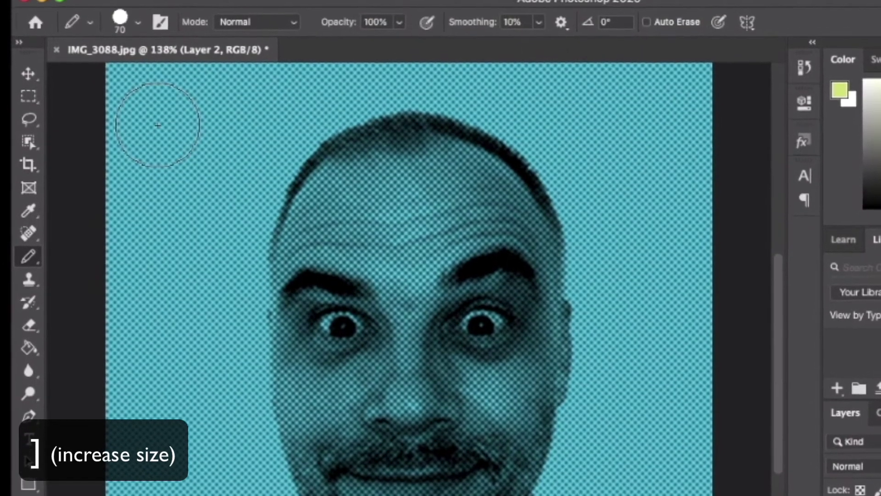
pyautogui.press(']')
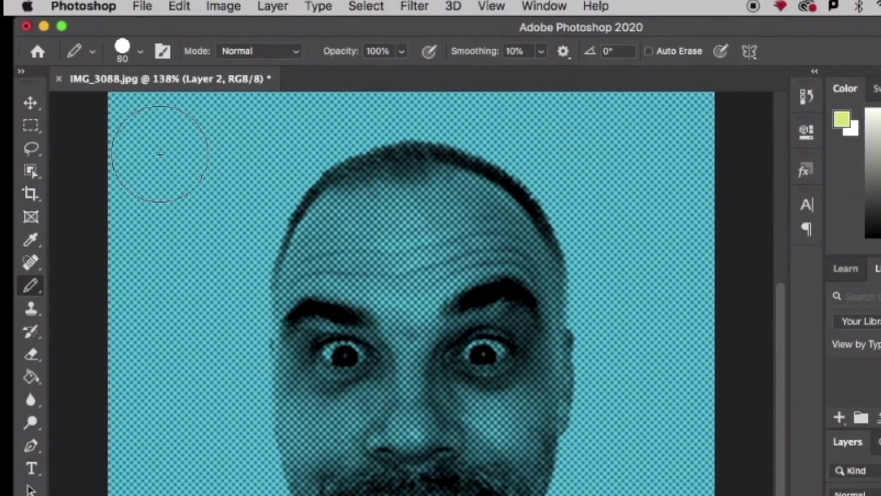
pyautogui.press('[')
pyautogui.press('[')
pyautogui.press('[')
pyautogui.press('[')
pyautogui.press('[')
pyautogui.press('[')
pyautogui.press('[')
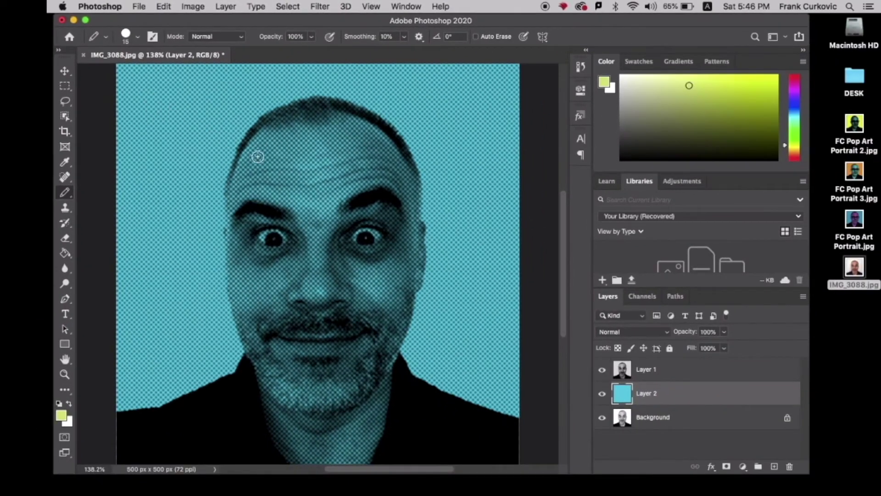
# Step: Outline the face on Layer 2 in yellow-green, then fill the face and neck with a larger pencil
pyautogui.press(']')
pyautogui.moveTo(271, 132)
pyautogui.mouseDown()
pyautogui.moveTo(237, 193)
pyautogui.moveTo(233, 232)
pyautogui.mouseUp()
pyautogui.moveTo(246, 203)
pyautogui.mouseDown()
pyautogui.moveTo(266, 197)
pyautogui.moveTo(278, 235)
pyautogui.moveTo(256, 182)
pyautogui.moveTo(274, 135)
pyautogui.moveTo(368, 129)
pyautogui.moveTo(391, 152)
pyautogui.moveTo(414, 228)
pyautogui.moveTo(404, 318)
pyautogui.moveTo(365, 460)
pyautogui.moveTo(299, 462)
pyautogui.moveTo(269, 411)
pyautogui.moveTo(236, 287)
pyautogui.moveTo(238, 182)
pyautogui.moveTo(261, 144)
pyautogui.mouseUp()
pyautogui.press('[')
pyautogui.press('[')
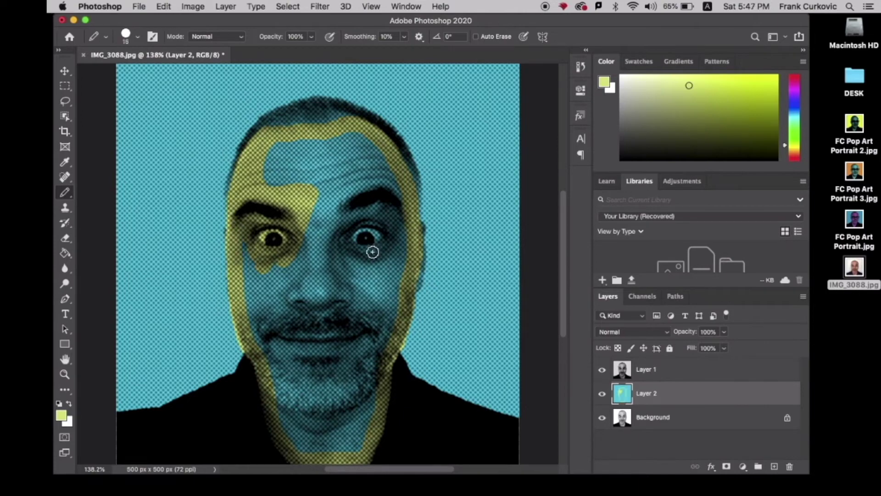
pyautogui.press('super+plus')
pyautogui.press('super+plus')
pyautogui.press('super+plus')
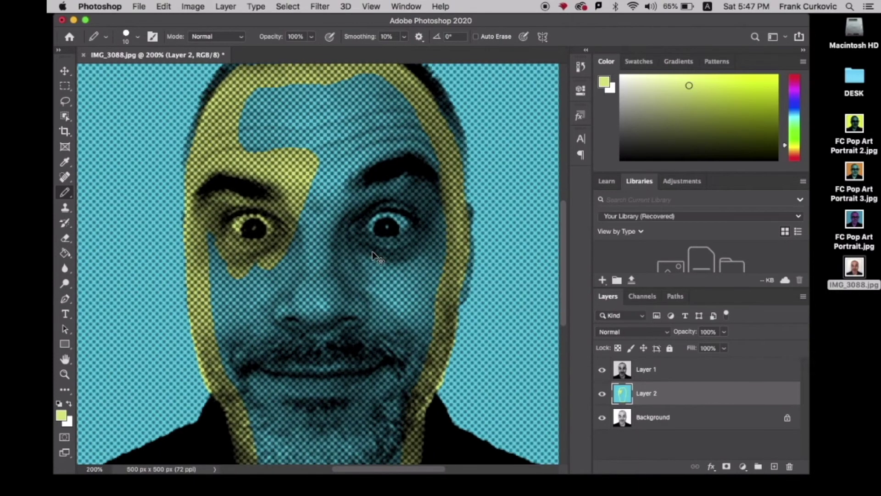
pyautogui.hscroll(-3, 372, 251)
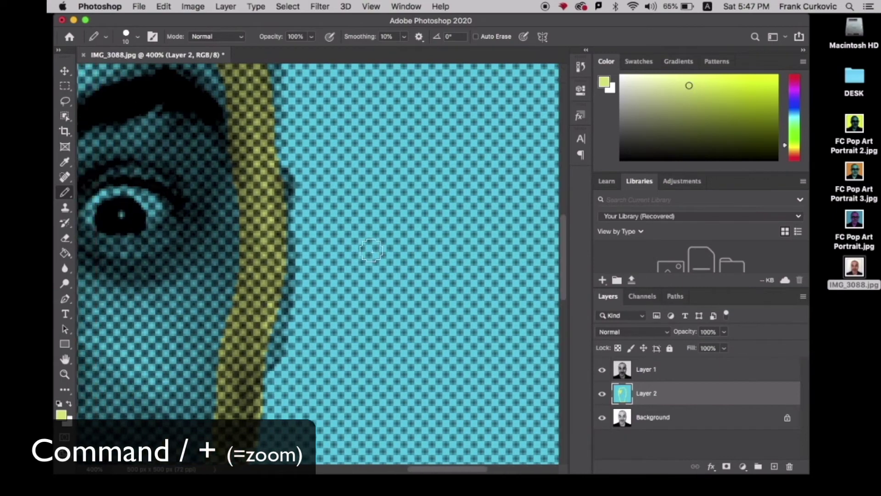
pyautogui.press('super+0')
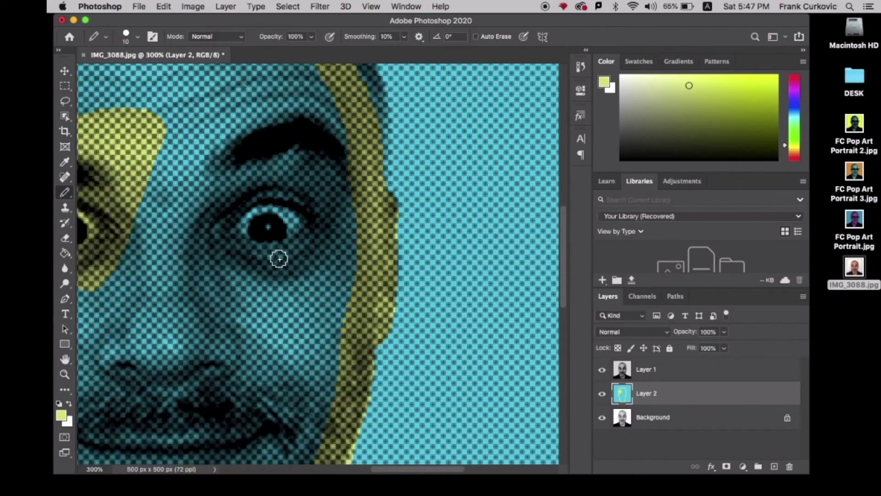
pyautogui.press(']')
pyautogui.press(']')
pyautogui.press(']')
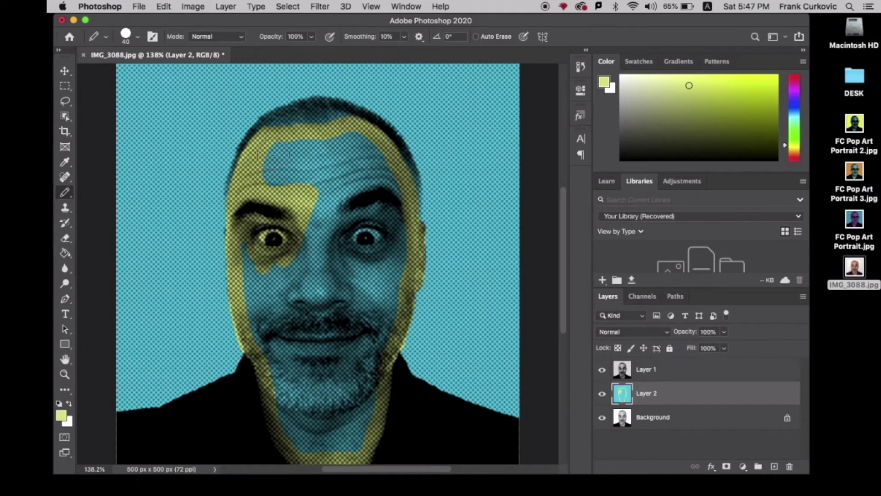
pyautogui.moveTo(274, 156)
pyautogui.mouseDown()
pyautogui.moveTo(390, 197)
pyautogui.moveTo(295, 439)
pyautogui.moveTo(330, 288)
pyautogui.moveTo(335, 382)
pyautogui.mouseUp()
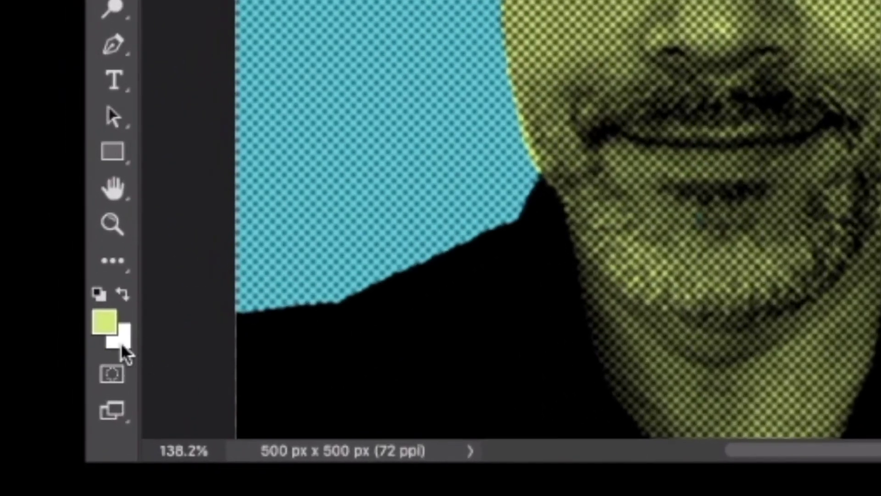
# Step: Paint white along the upper eyelid with a fine pencil, zoomed in on the eye
pyautogui.click(122, 295)
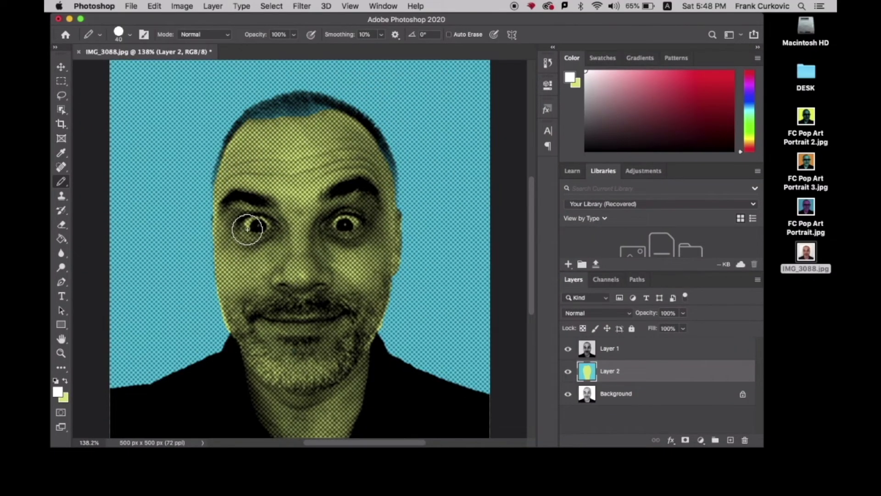
pyautogui.press('[')
pyautogui.press('[')
pyautogui.press('[')
pyautogui.press('super+equal')
pyautogui.press('super+equal')
pyautogui.press('super+equal')
pyautogui.press('super+equal')
pyautogui.press('super+equal')
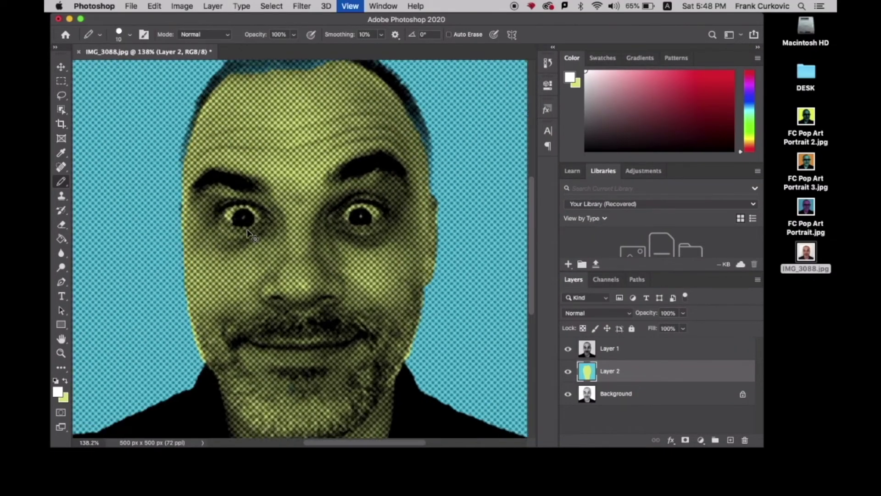
pyautogui.press('[')
pyautogui.press('[')
pyautogui.press('[')
pyautogui.press('[')
pyautogui.press('[')
pyautogui.press('[')
pyautogui.hscroll(-5, 246, 228)
pyautogui.scroll(2, 247, 229)
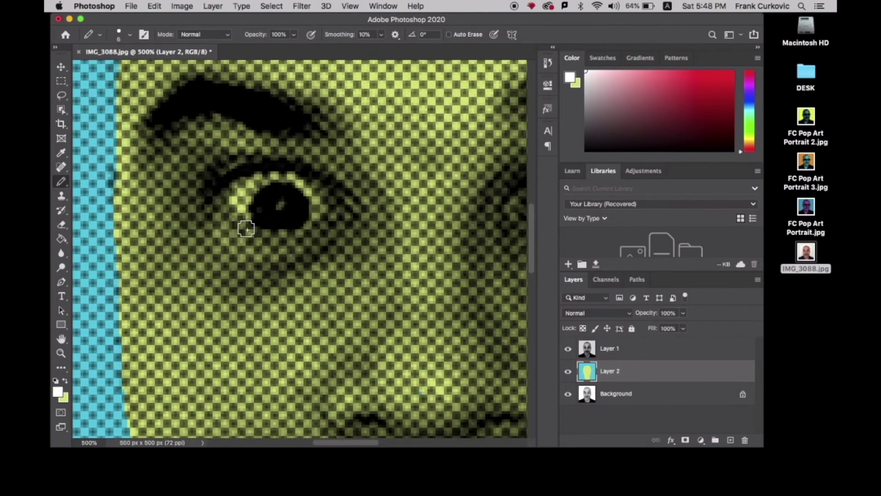
pyautogui.moveTo(230, 209)
pyautogui.mouseDown()
pyautogui.moveTo(271, 183)
pyautogui.moveTo(316, 196)
pyautogui.mouseUp()
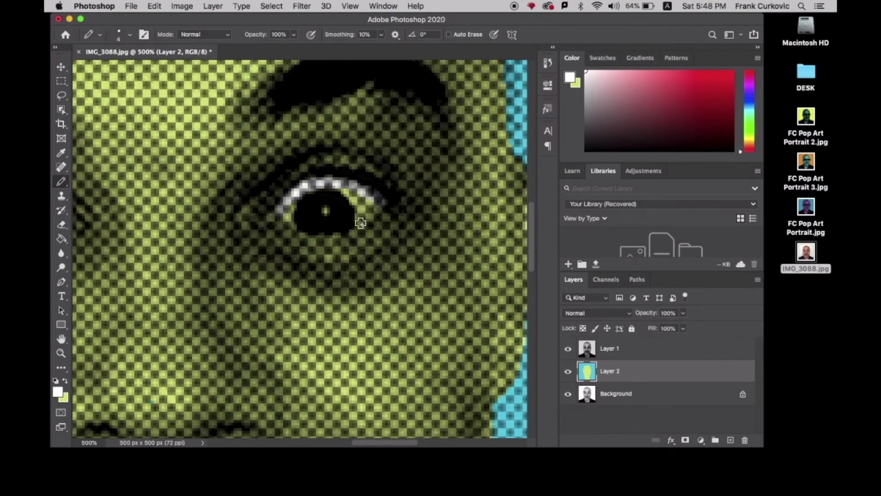
pyautogui.press('super+minus')
pyautogui.press('super+minus')
pyautogui.press('super+minus')
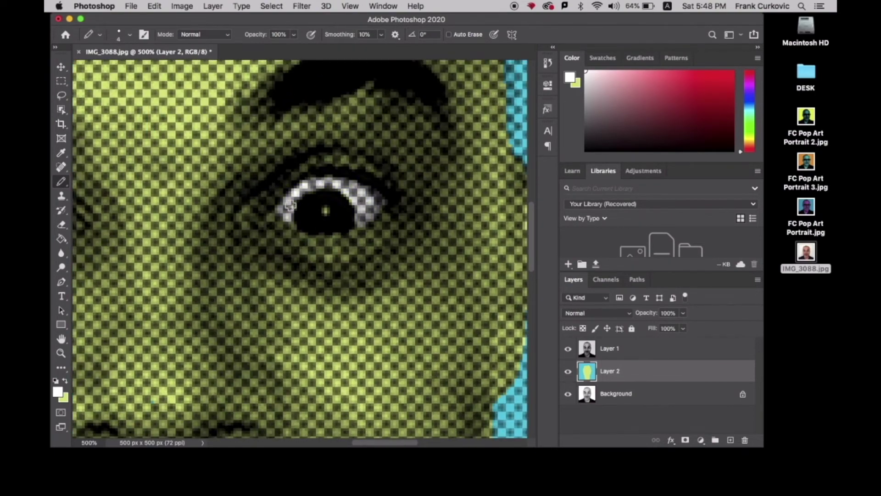
pyautogui.press('super+0')
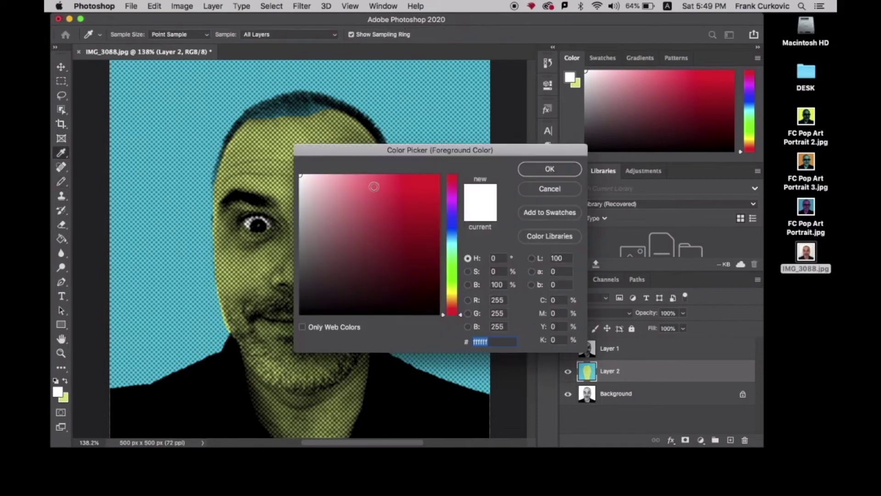
# Step: Paint the lower lip red, then restore yellow-green and bring up the foreground colour picker
pyautogui.click(393, 194)
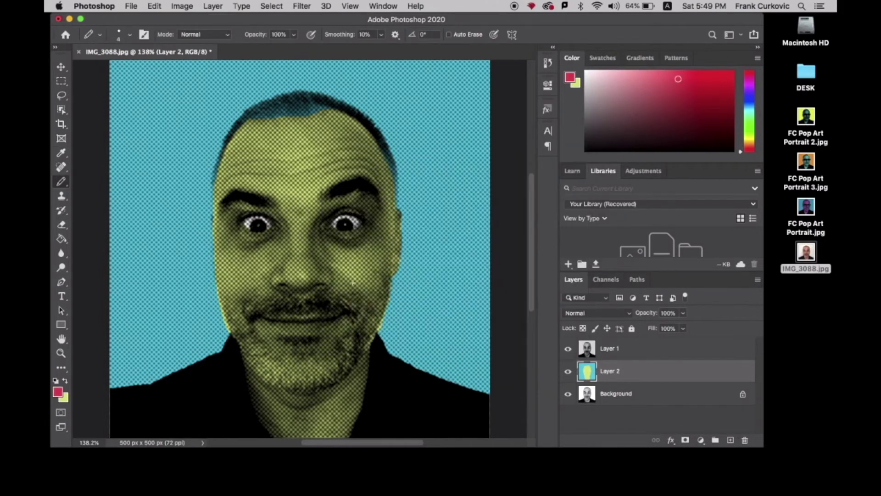
pyautogui.press('super+plus')
pyautogui.press('super+plus')
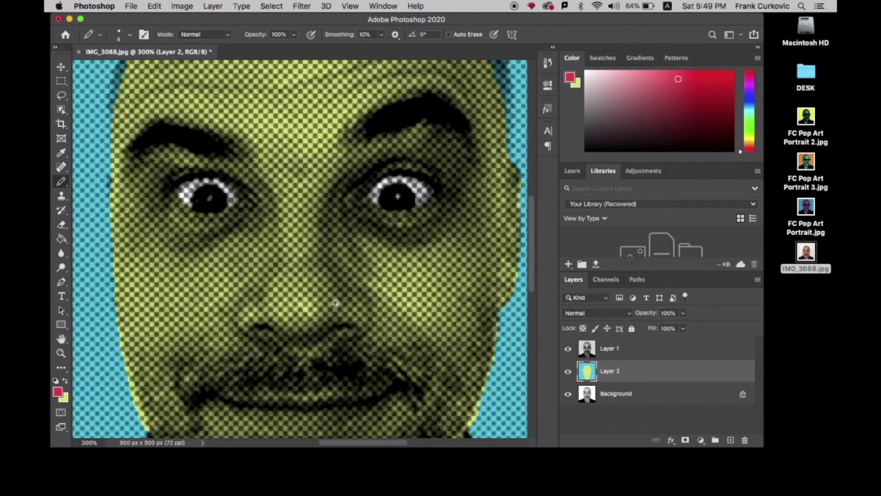
pyautogui.scroll(-1, 336, 302)
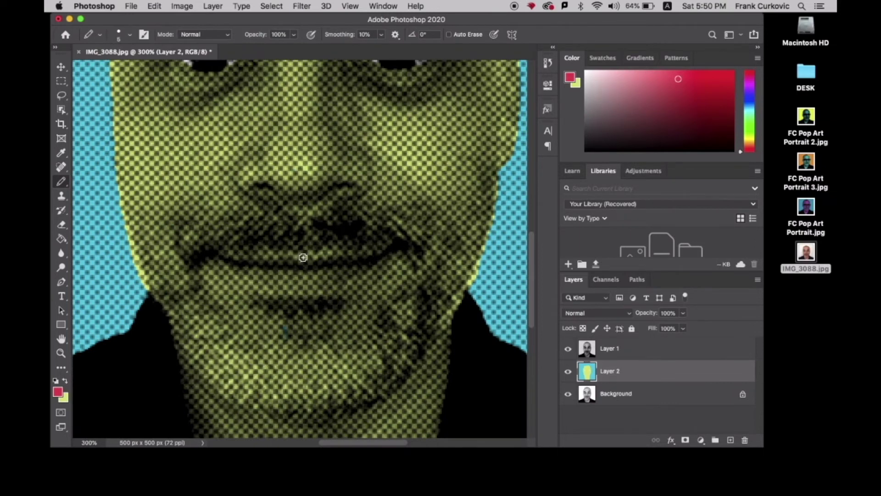
pyautogui.moveTo(301, 257)
pyautogui.mouseDown()
pyautogui.moveTo(240, 262)
pyautogui.moveTo(274, 280)
pyautogui.mouseUp()
pyautogui.press('x')
pyautogui.press('super+0')
pyautogui.click(58, 392)
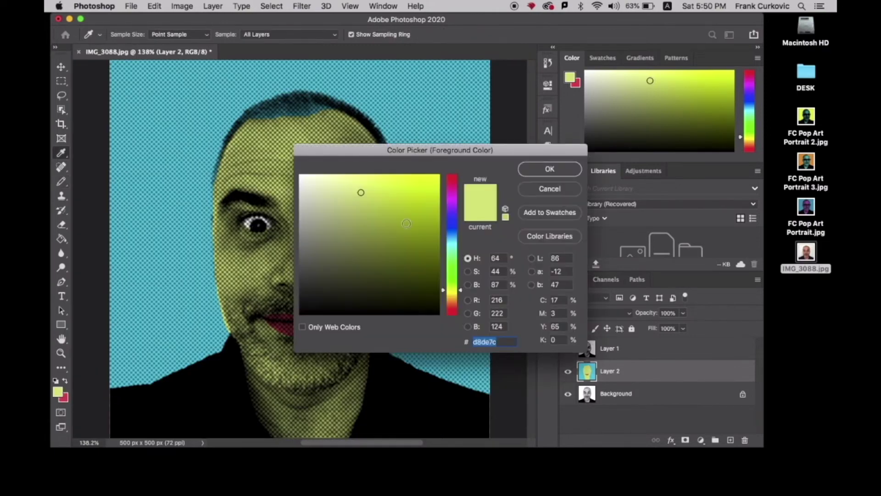
# Step: Set the colour to purple d47cde and paint eyeshadow above the right eye
pyautogui.click(451, 200)
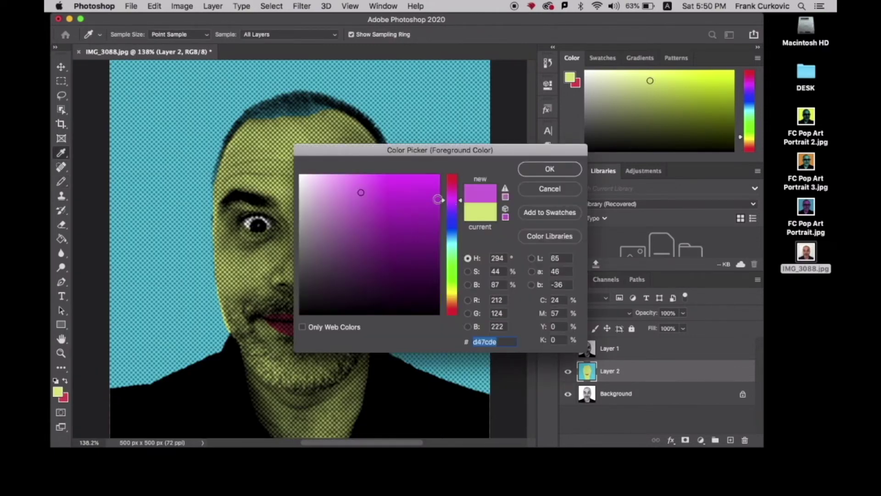
pyautogui.click(550, 168)
pyautogui.press('super+equal')
pyautogui.press('super+equal')
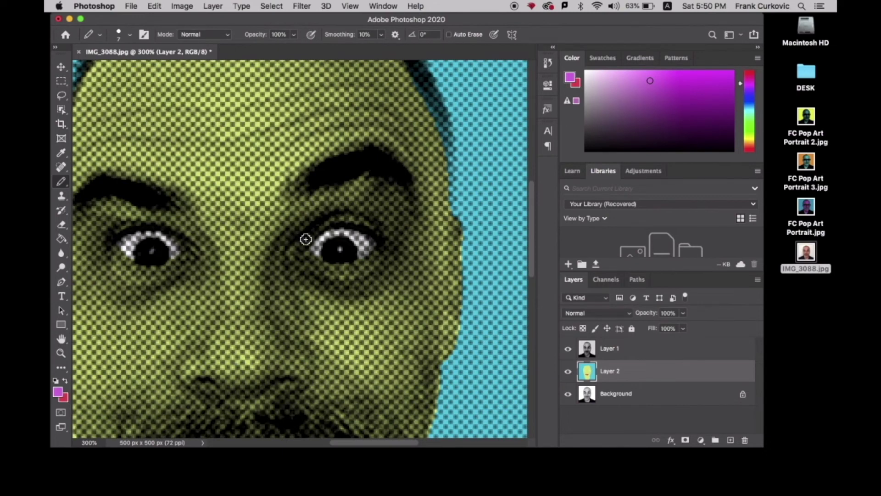
pyautogui.moveTo(307, 238)
pyautogui.mouseDown()
pyautogui.moveTo(329, 223)
pyautogui.moveTo(387, 240)
pyautogui.mouseUp()
pyautogui.moveTo(393, 187)
pyautogui.mouseDown()
pyautogui.moveTo(316, 191)
pyautogui.moveTo(314, 181)
pyautogui.moveTo(328, 192)
pyautogui.mouseUp()
pyautogui.press(']')
pyautogui.press(']')
pyautogui.press(']')
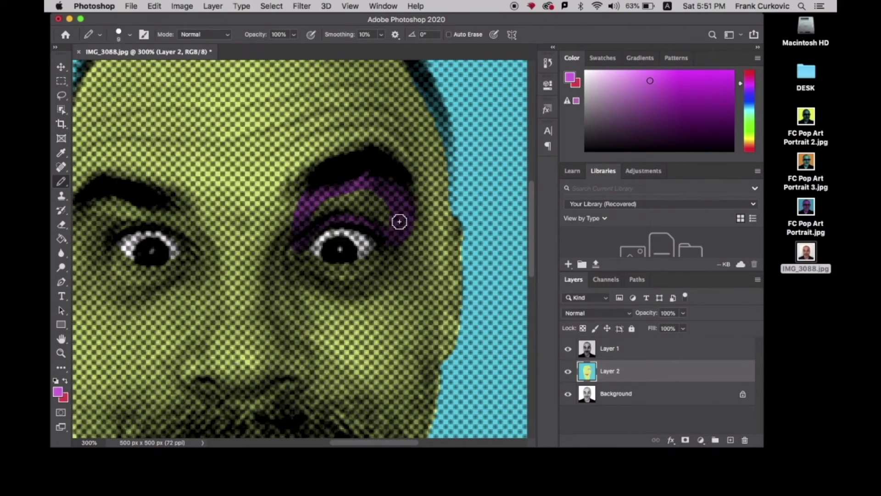
pyautogui.moveTo(400, 220)
pyautogui.mouseDown()
pyautogui.moveTo(310, 216)
pyautogui.moveTo(337, 191)
pyautogui.mouseUp()
# Step: Paint purple eyeshadow above the left eye
pyautogui.hscroll(-5, 317, 220)
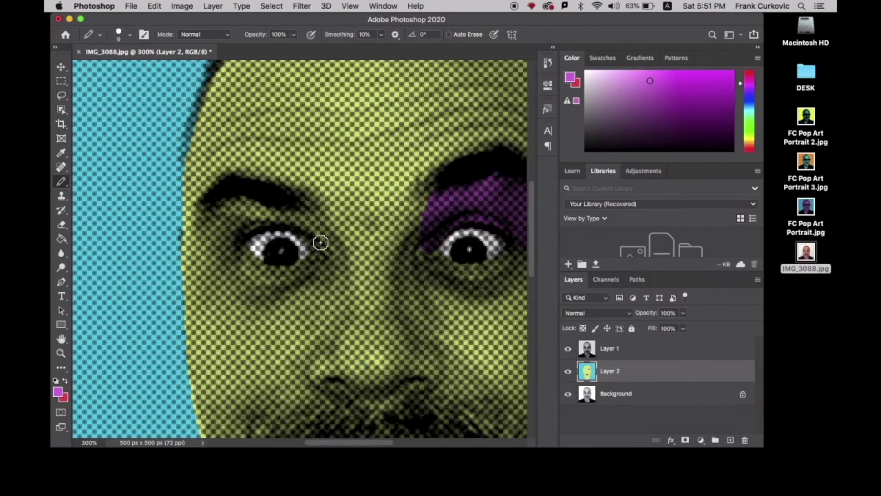
pyautogui.press('[')
pyautogui.press('[')
pyautogui.press('[')
pyautogui.press('[')
pyautogui.moveTo(329, 250)
pyautogui.mouseDown()
pyautogui.moveTo(298, 211)
pyautogui.moveTo(291, 220)
pyautogui.moveTo(209, 204)
pyautogui.moveTo(216, 234)
pyautogui.moveTo(234, 242)
pyautogui.moveTo(309, 229)
pyautogui.moveTo(326, 248)
pyautogui.mouseUp()
pyautogui.press(']')
pyautogui.press(']')
pyautogui.press(']')
pyautogui.moveTo(277, 217); pyautogui.dragTo(220, 229)
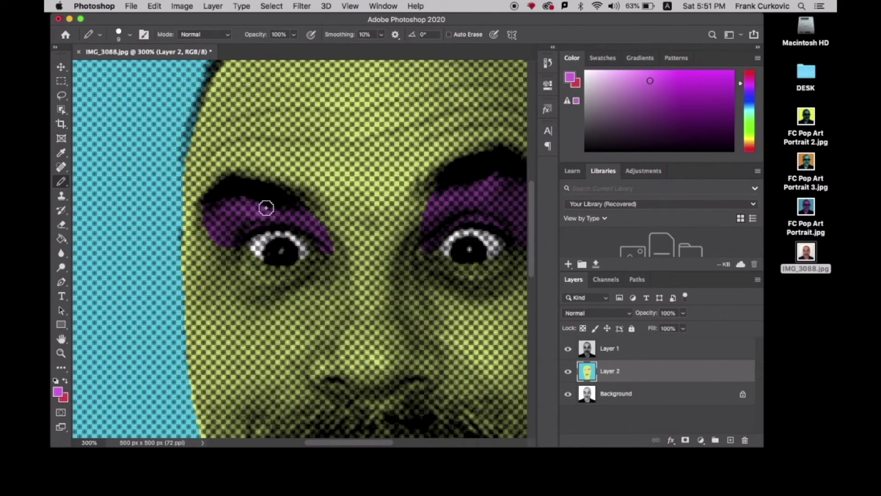
pyautogui.scroll(-5, 271, 202)
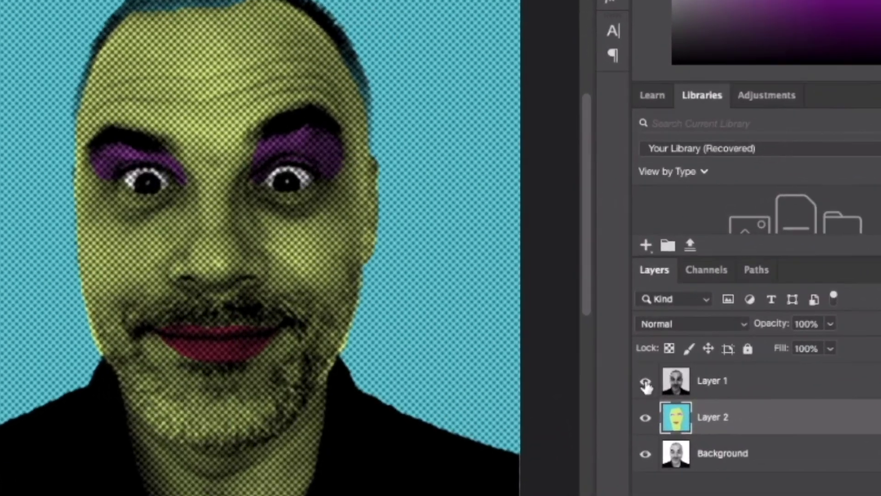
# Step: Toggle Layer 1's visibility to check the flat colours, leaving the halftone layer shown
pyautogui.click(568, 349)
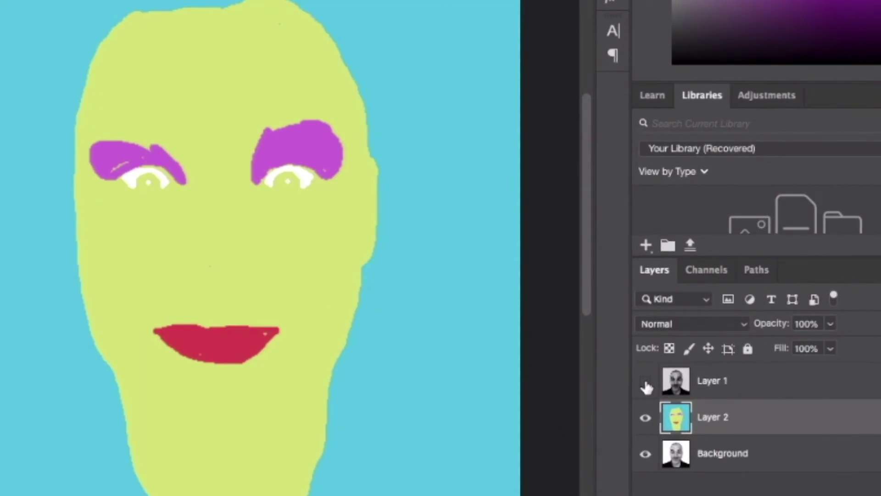
pyautogui.click(646, 380)
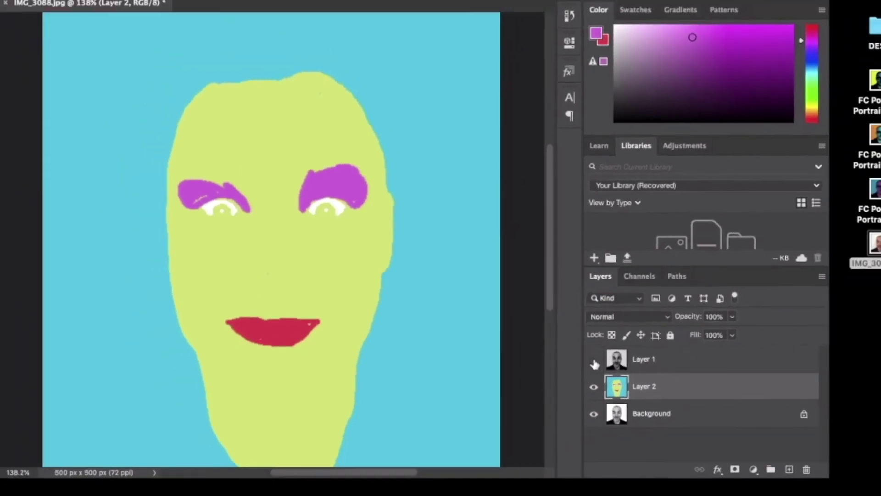
pyautogui.click(646, 381)
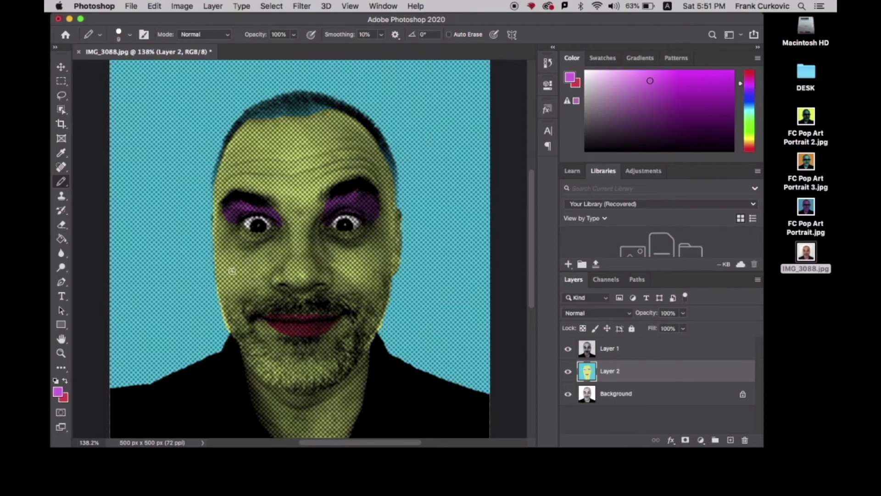
# Step: Switch to the plain Eraser at 40 px with hardness lowered to about 66%
pyautogui.press('super+equal')
pyautogui.press('super+equal')
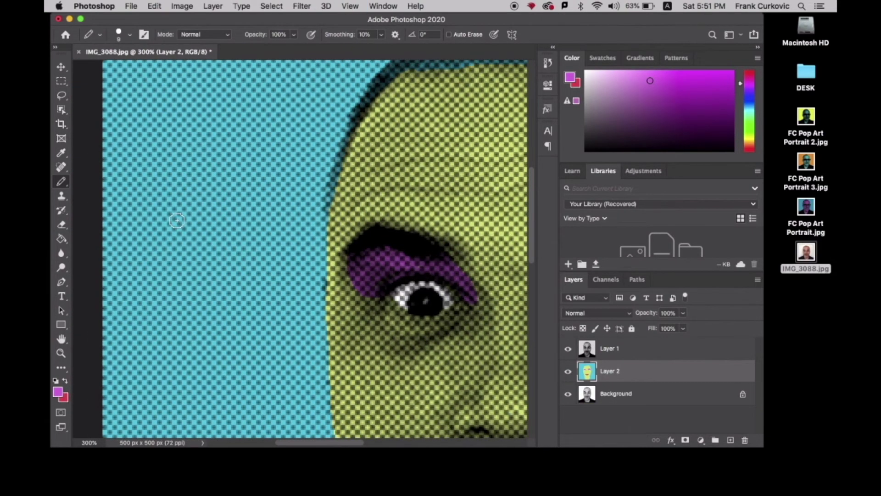
pyautogui.press('super+minus')
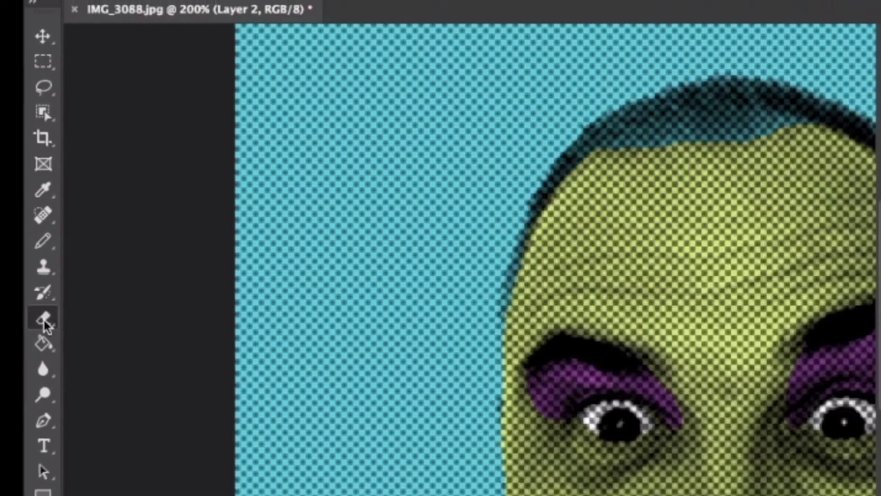
pyautogui.click(81, 201)
pyautogui.click(73, 376)
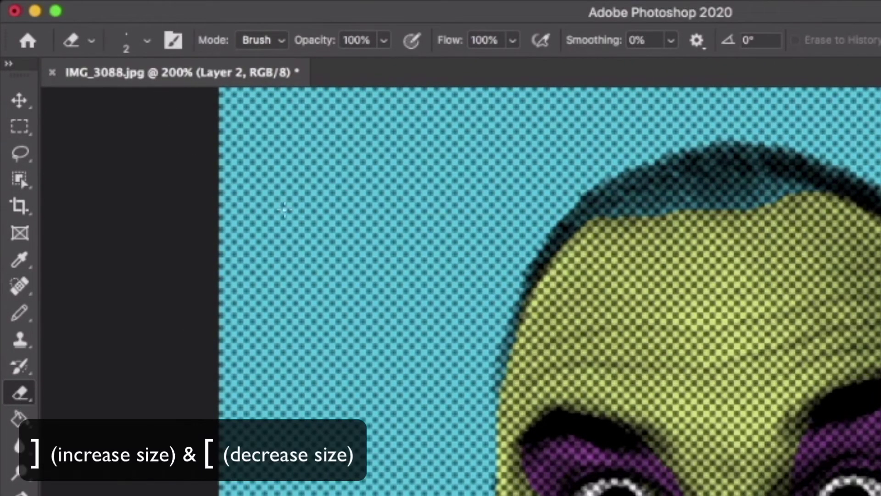
pyautogui.press(']')
pyautogui.press(']')
pyautogui.press(']')
pyautogui.press(']')
pyautogui.press(']')
pyautogui.press(']')
pyautogui.press(']')
pyautogui.press(']')
pyautogui.press(']')
pyautogui.press(']')
pyautogui.press(']')
pyautogui.press(']')
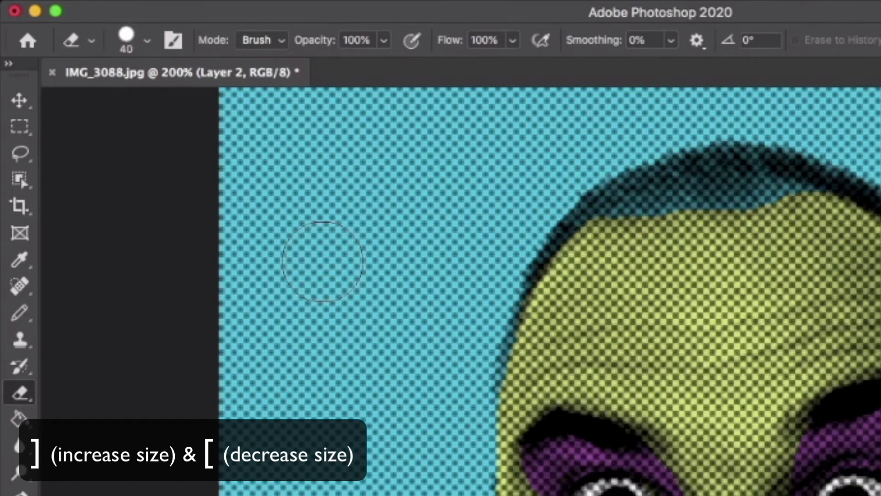
pyautogui.click(148, 41)
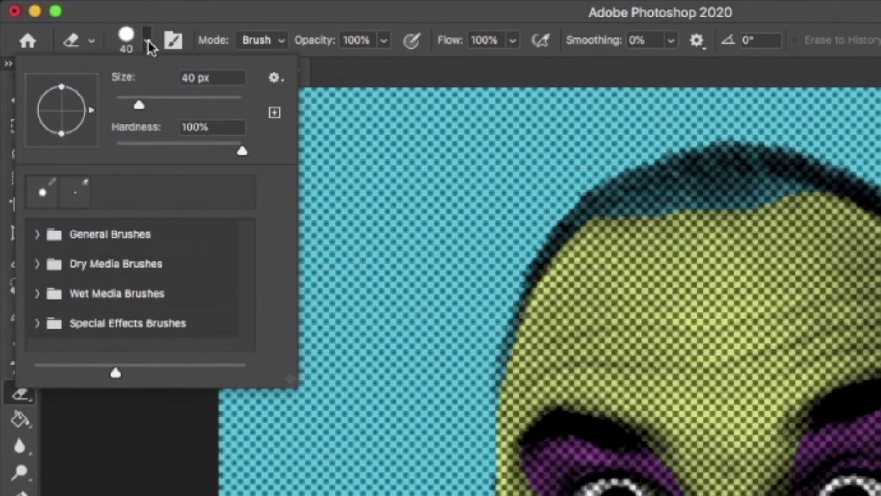
pyautogui.moveTo(242, 152); pyautogui.dragTo(198, 153)
# Step: Undo a stray erase stroke and select Layer 1, the halftone photo layer
pyautogui.moveTo(507, 188)
pyautogui.mouseDown()
pyautogui.moveTo(442, 310)
pyautogui.moveTo(471, 221)
pyautogui.mouseUp()
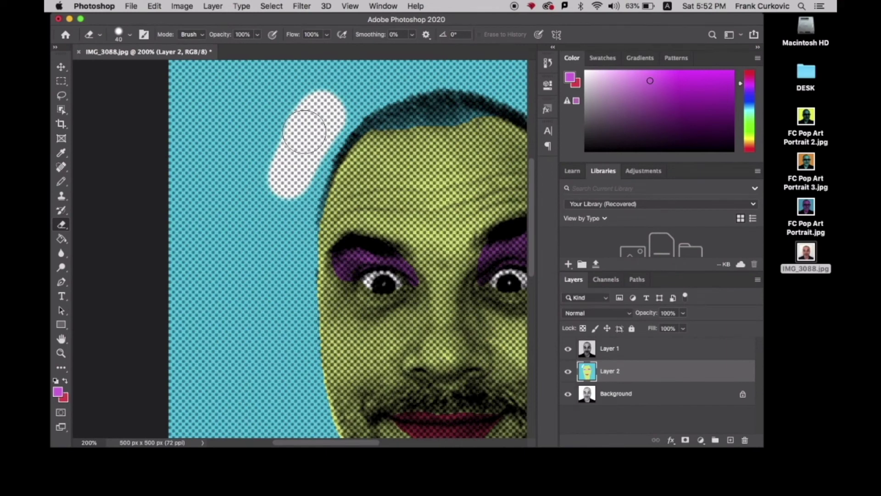
pyautogui.press('super+z')
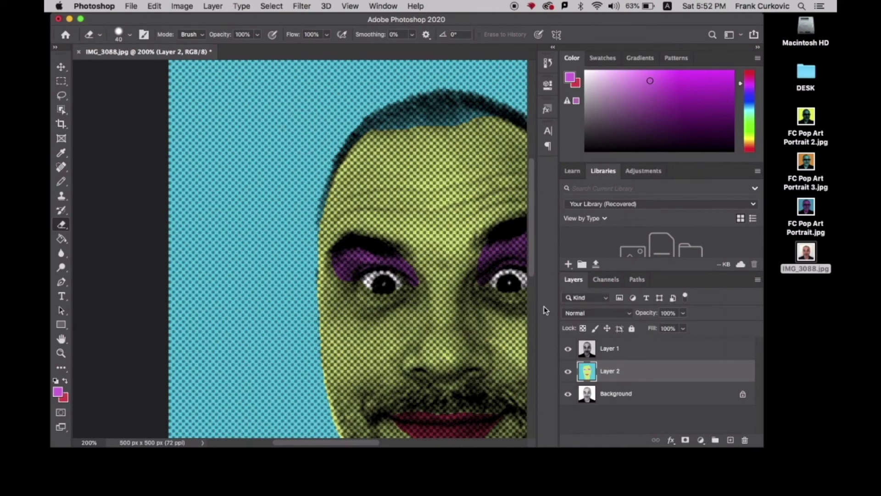
pyautogui.click(631, 352)
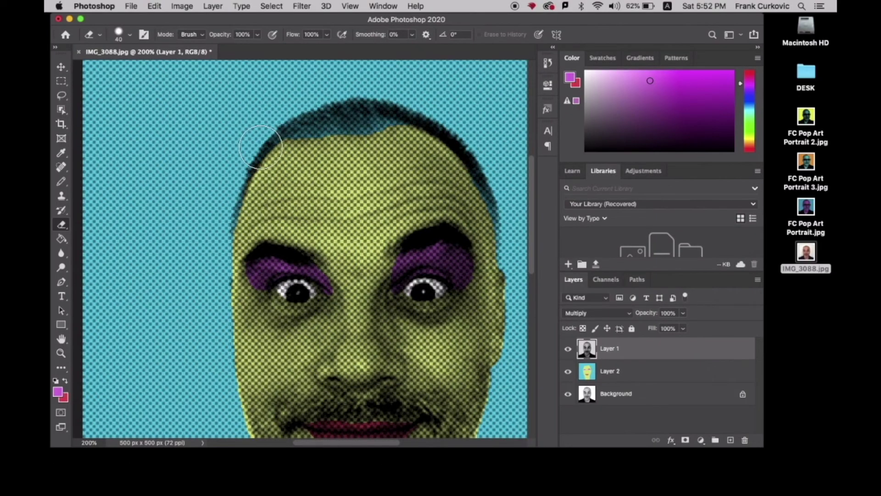
pyautogui.press('super+0')
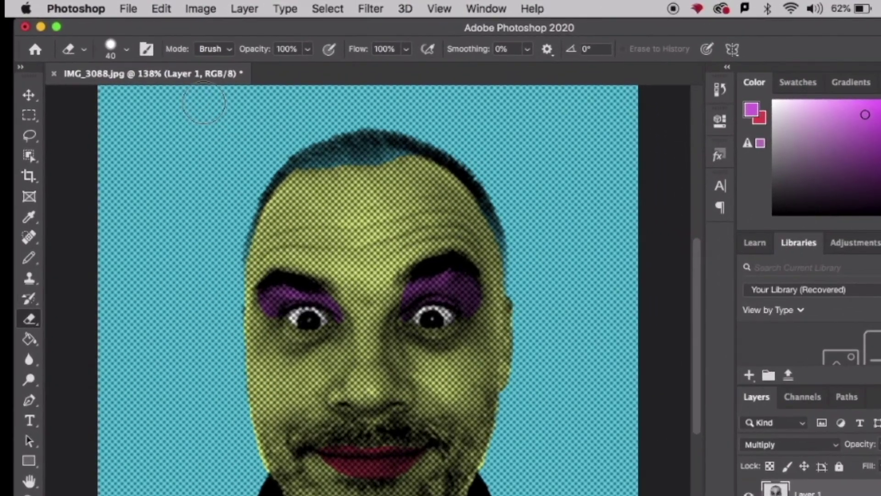
# Step: Export As a JPG, saving Portrait 1.jpg on the Desktop
pyautogui.click(129, 9)
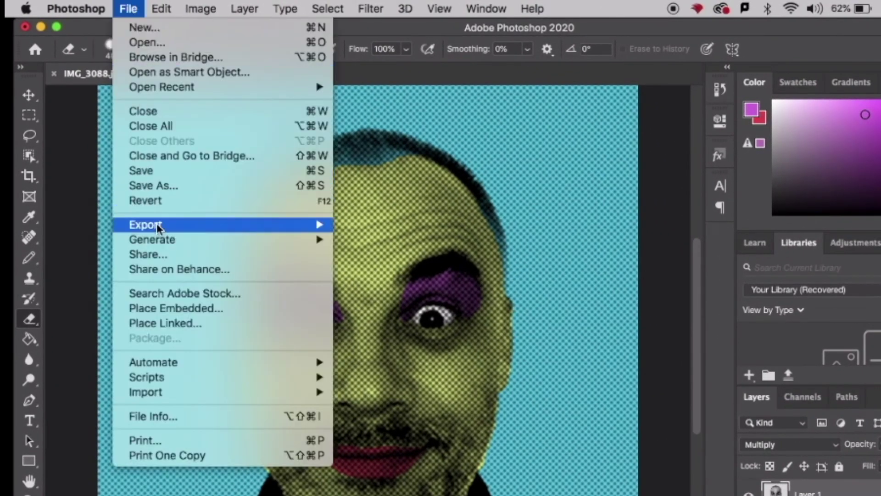
pyautogui.moveTo(159, 227)
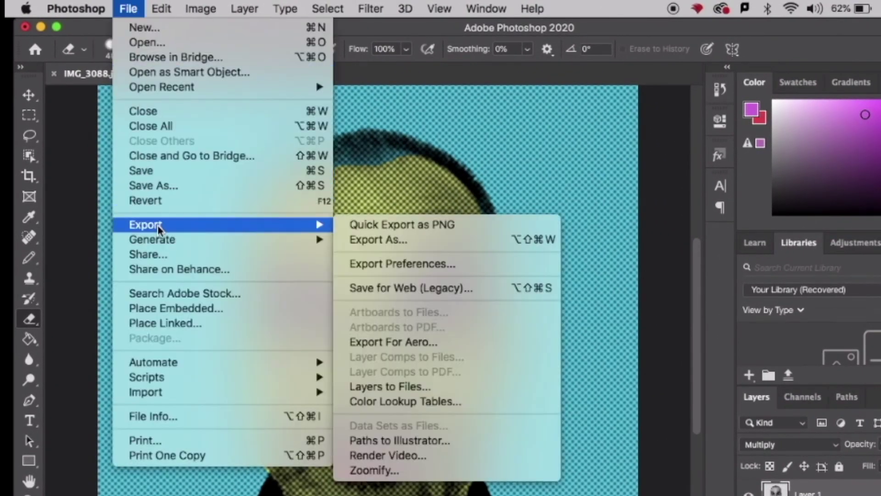
pyautogui.click(401, 248)
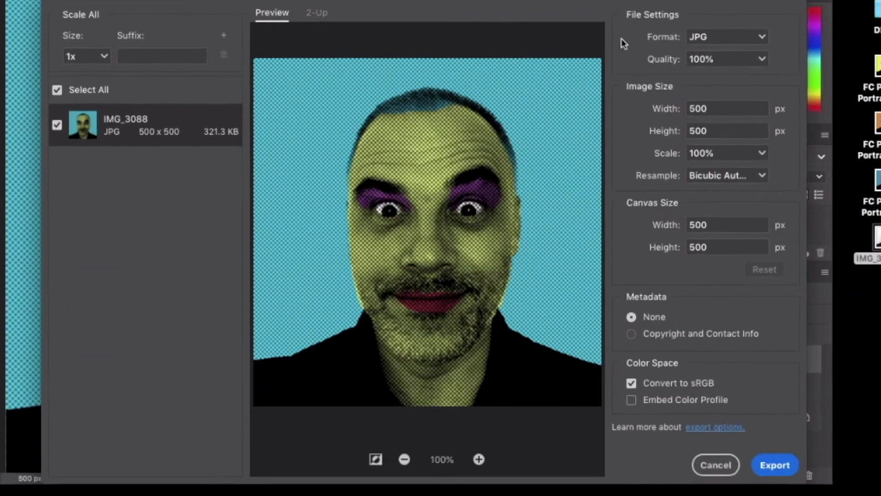
pyautogui.click(707, 38)
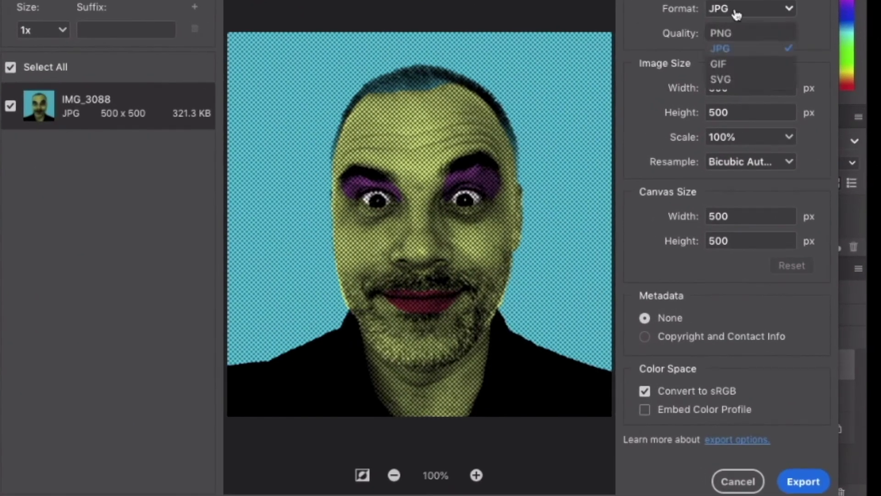
pyautogui.click(738, 47)
pyautogui.click(805, 485)
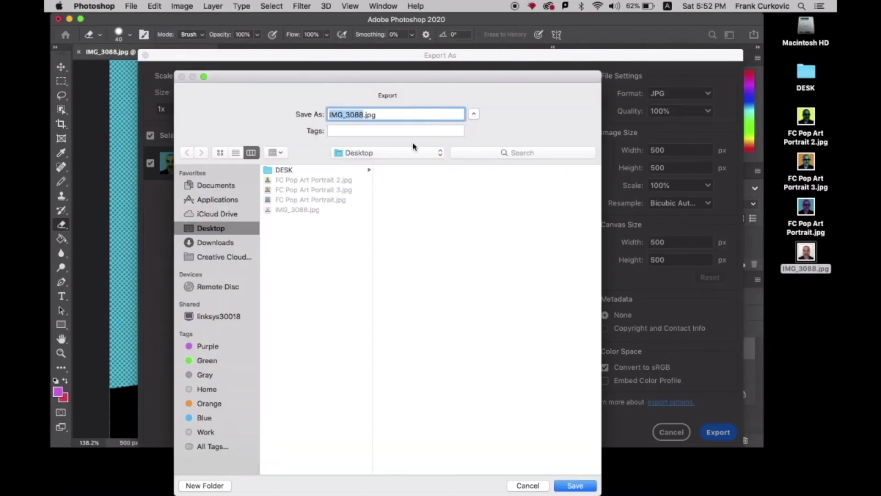
pyautogui.write('Portrait 1')
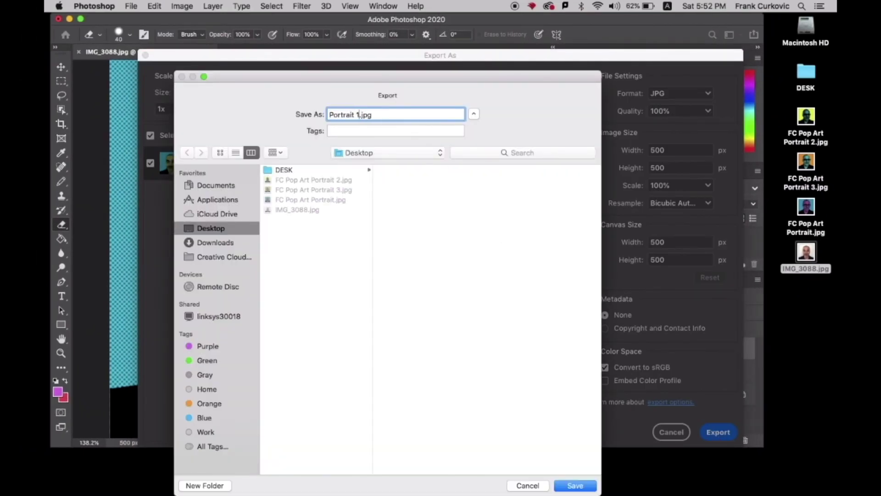
pyautogui.click(575, 485)
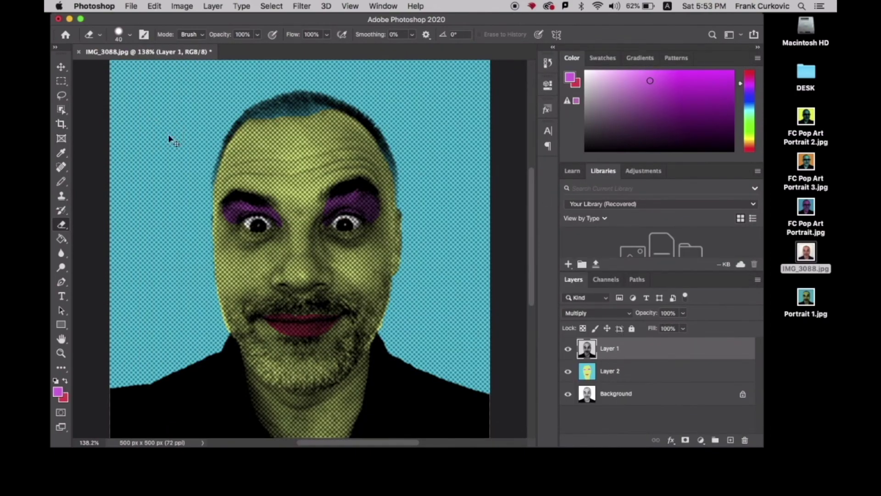
# Step: Set eraser hardness to 46% and erase halftone dots along the left face edge at 300%
pyautogui.press('super+equal')
pyautogui.press('super+equal')
pyautogui.hscroll(-5, 169, 135)
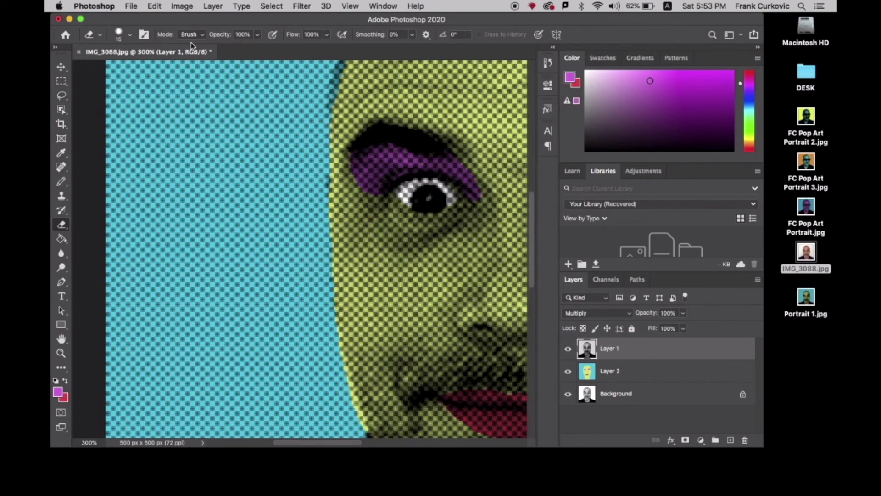
pyautogui.click(130, 37)
pyautogui.click(178, 91)
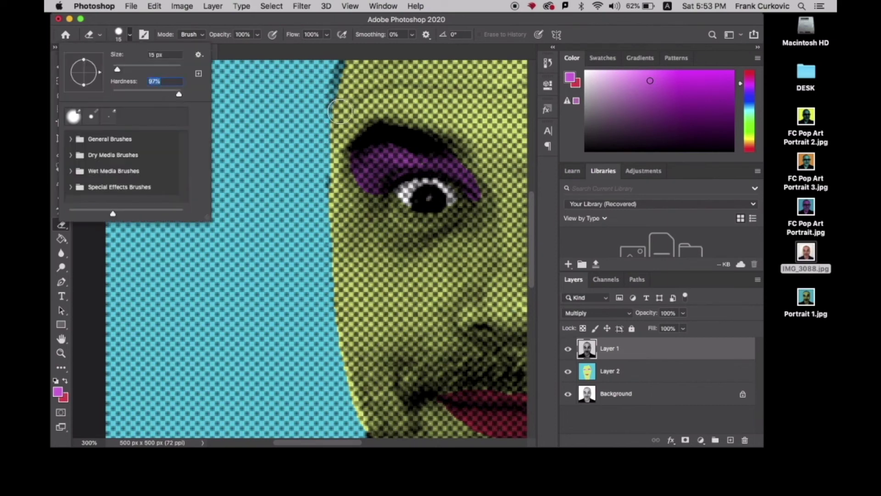
pyautogui.moveTo(340, 111)
pyautogui.mouseDown()
pyautogui.moveTo(333, 208)
pyautogui.moveTo(328, 140)
pyautogui.mouseUp()
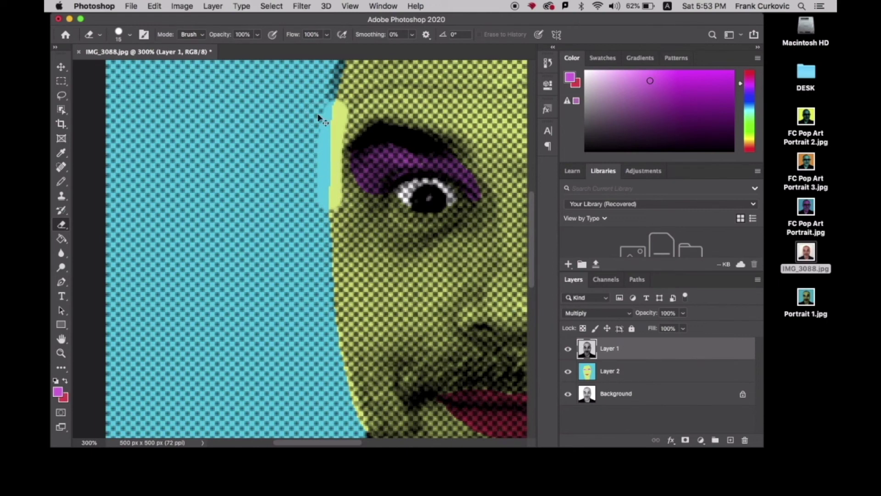
pyautogui.press('super+z')
pyautogui.click(131, 36)
pyautogui.moveTo(142, 93); pyautogui.dragTo(145, 95)
pyautogui.moveTo(316, 107)
pyautogui.mouseDown()
pyautogui.moveTo(322, 304)
pyautogui.moveTo(339, 362)
pyautogui.mouseUp()
# Step: Erase the remaining background dots around the head, including beside the right cheek at 40 px
pyautogui.scroll(-5, 340, 363)
pyautogui.moveTo(349, 239); pyautogui.dragTo(157, 345)
pyautogui.scroll(10, 157, 345)
pyautogui.scroll(5, 299, 207)
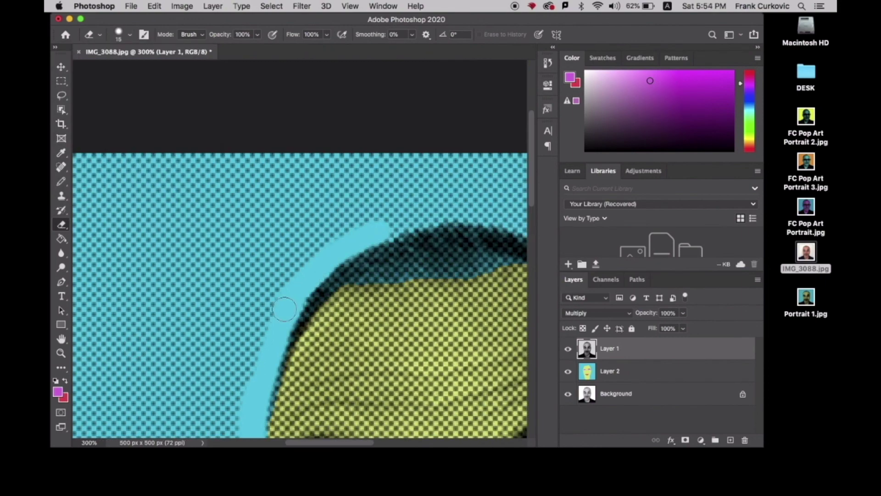
pyautogui.moveTo(198, 248)
pyautogui.mouseDown()
pyautogui.moveTo(354, 239)
pyautogui.moveTo(338, 259)
pyautogui.moveTo(413, 413)
pyautogui.mouseUp()
pyautogui.scroll(-5, 413, 413)
pyautogui.moveTo(413, 160); pyautogui.dragTo(404, 431)
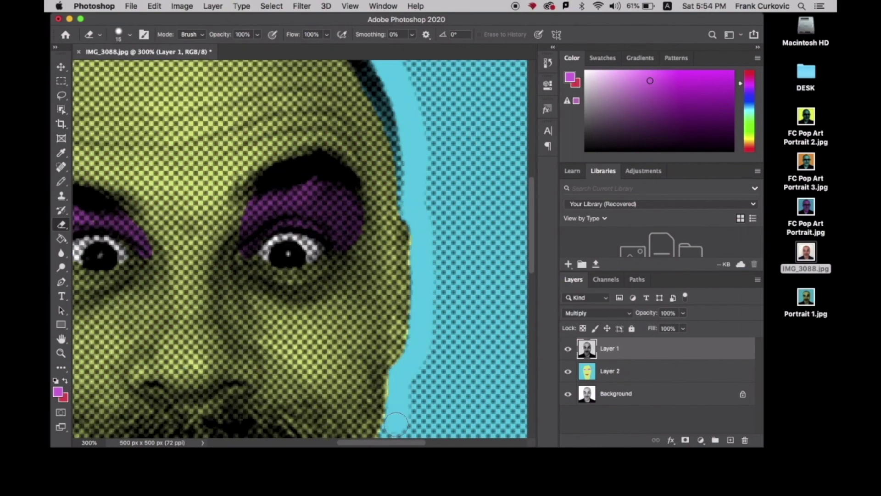
pyautogui.scroll(-5, 404, 431)
pyautogui.moveTo(399, 206)
pyautogui.mouseDown()
pyautogui.moveTo(380, 339)
pyautogui.moveTo(468, 398)
pyautogui.mouseUp()
pyautogui.hscroll(3, 380, 339)
pyautogui.press('super+0')
pyautogui.press(']')
pyautogui.press(']')
pyautogui.press(']')
pyautogui.press(']')
pyautogui.press(']')
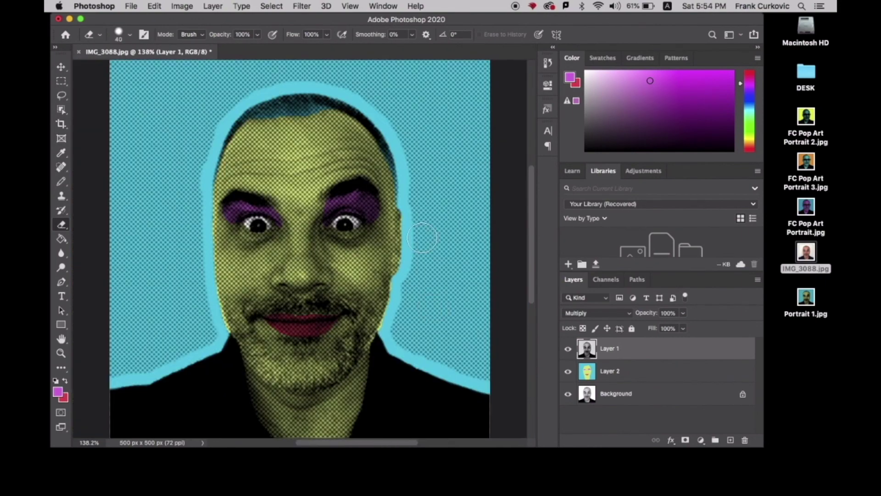
pyautogui.moveTo(419, 237)
pyautogui.mouseDown()
pyautogui.moveTo(429, 257)
pyautogui.moveTo(402, 332)
pyautogui.moveTo(490, 372)
pyautogui.moveTo(477, 230)
pyautogui.moveTo(452, 338)
pyautogui.moveTo(137, 368)
pyautogui.moveTo(180, 316)
pyautogui.moveTo(432, 128)
pyautogui.mouseUp()
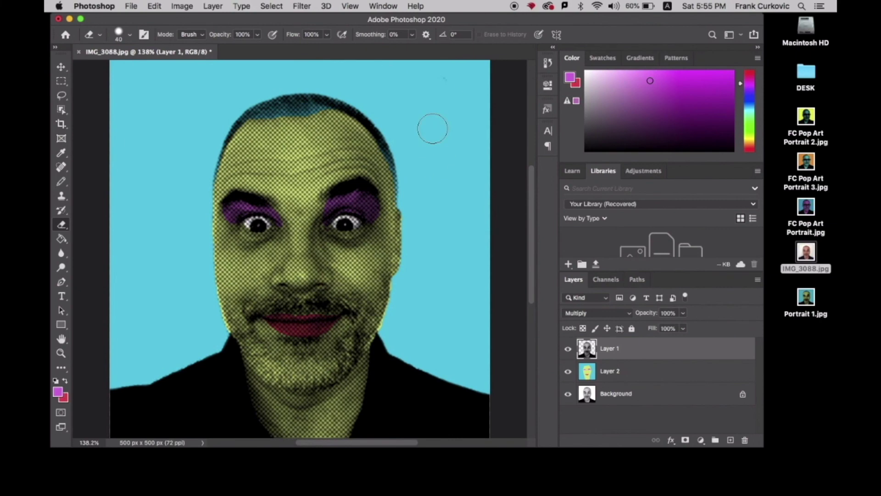
# Step: Export As a JPG, saving the flat-background version as Portrait 2.jpg on the Desktop
pyautogui.click(131, 6)
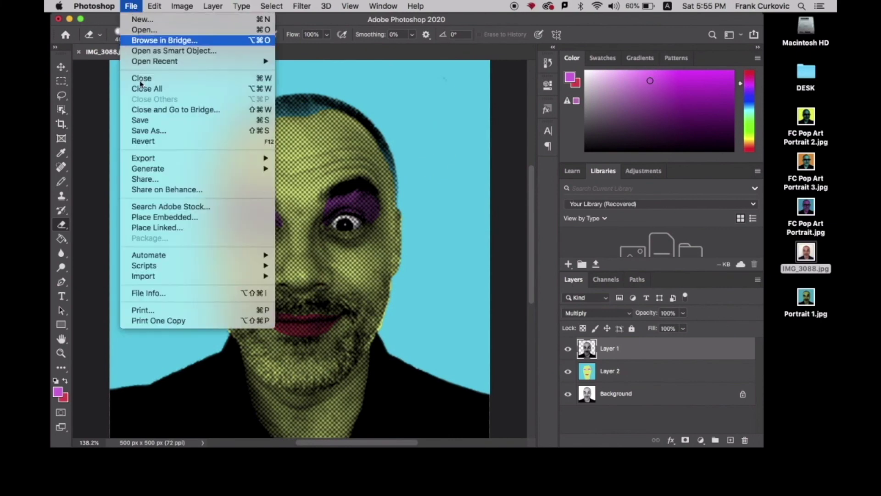
pyautogui.moveTo(158, 160)
pyautogui.click(302, 169)
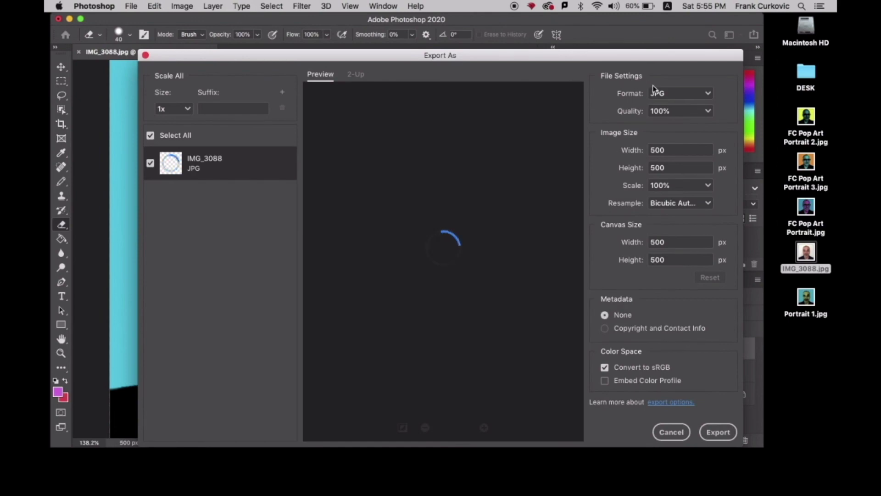
pyautogui.click(712, 430)
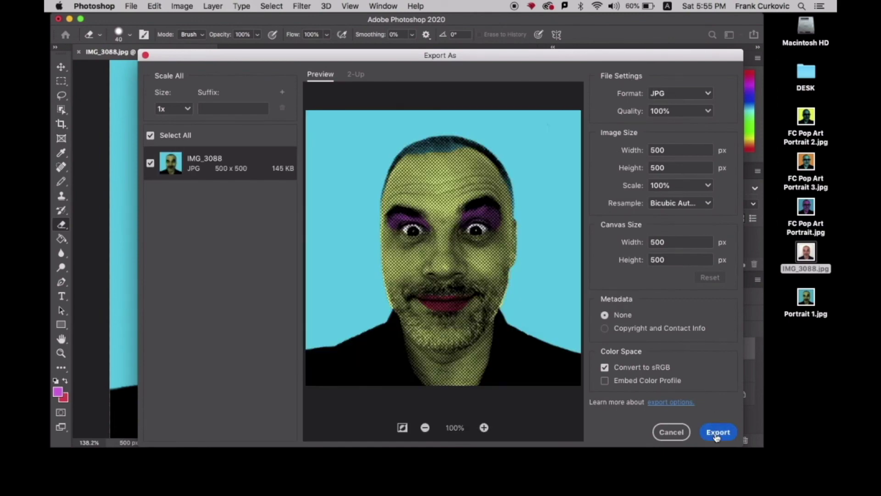
pyautogui.write('Portrait 2.jpg')
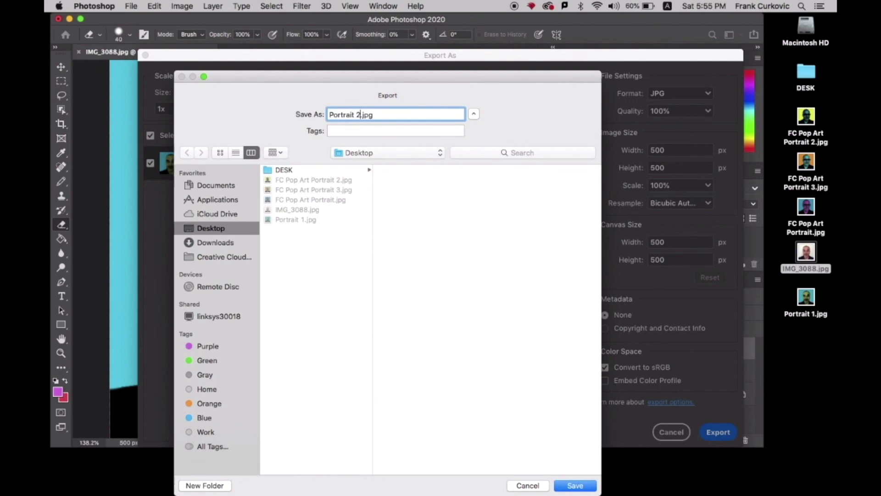
pyautogui.press('Return')
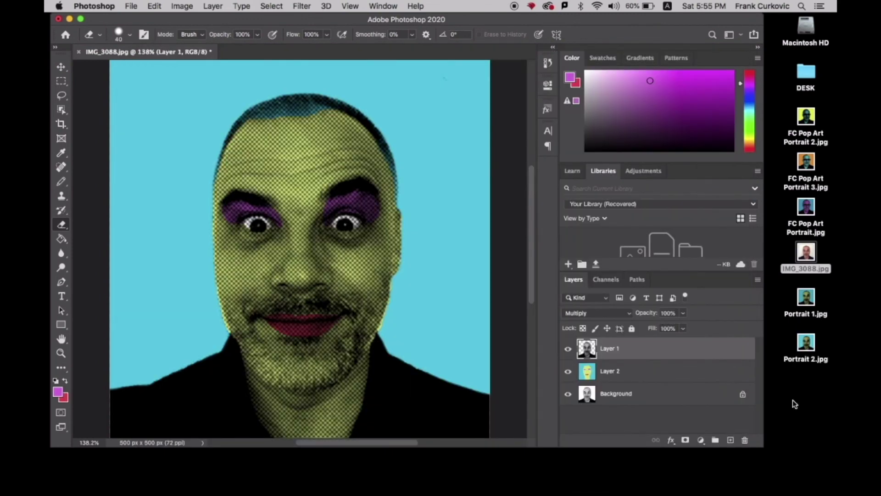
# Step: Select the three FC Pop Art Portrait JPGs on the desktop and open them together in Preview
pyautogui.click(805, 354)
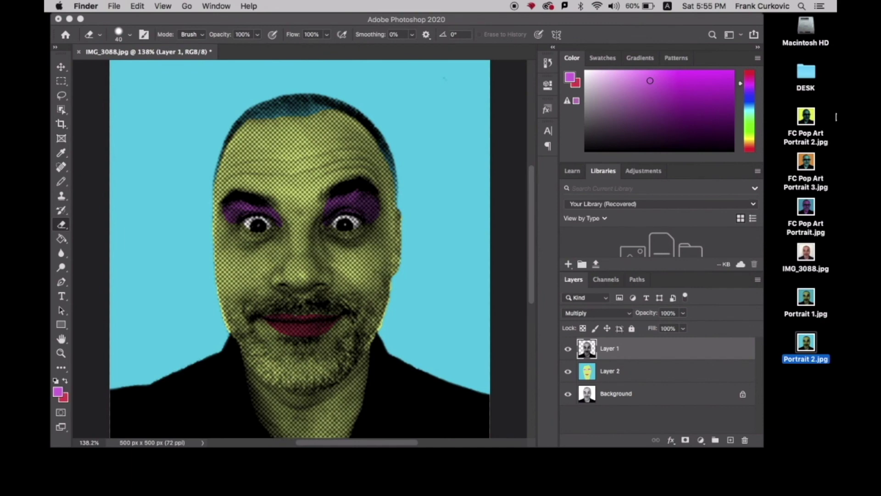
pyautogui.moveTo(835, 111); pyautogui.dragTo(811, 211)
pyautogui.doubleClick(812, 210)
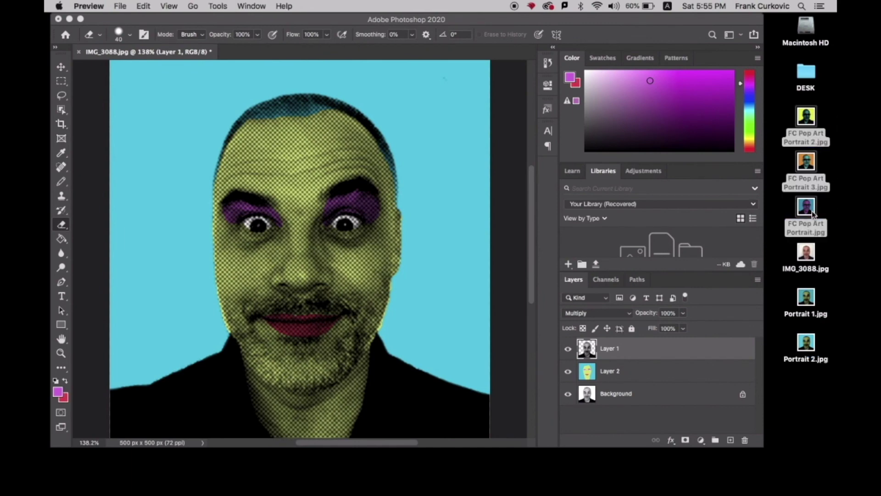